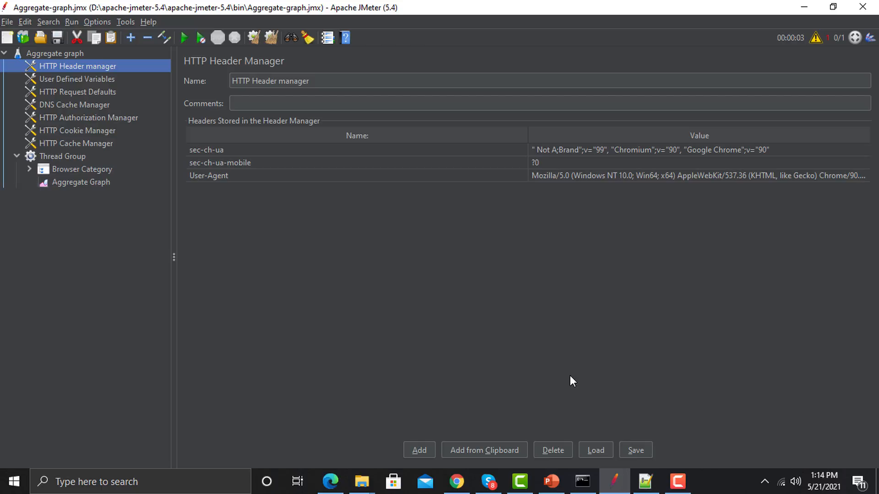
Step: Review the test scenario in Notepad++ and the demoblaze.com product categories in Edge
left_click(645, 481)
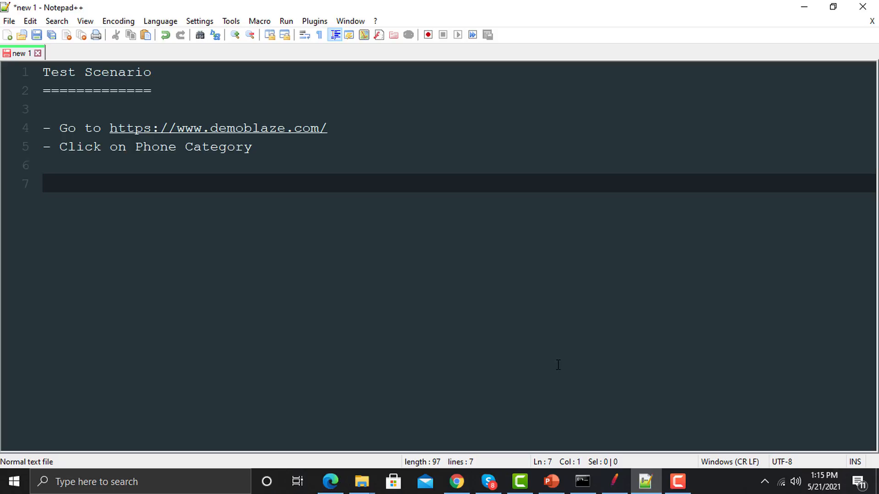
left_click(342, 473)
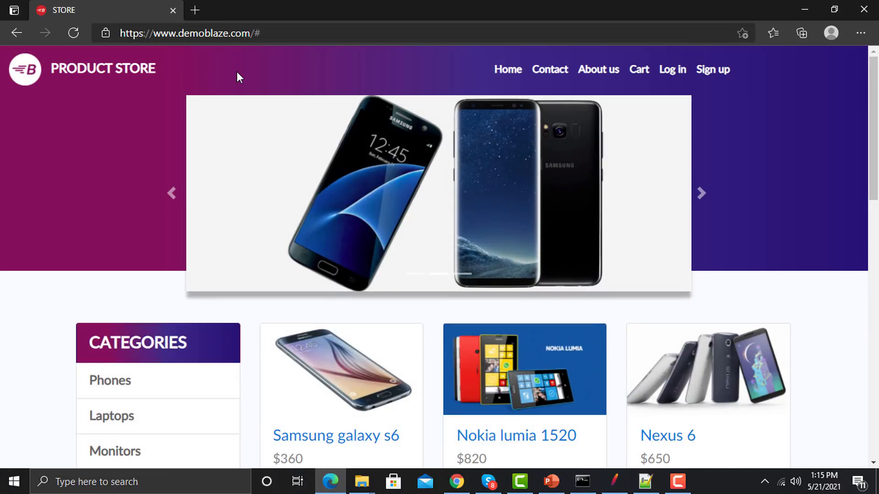
scroll(279, 138, "down", 1)
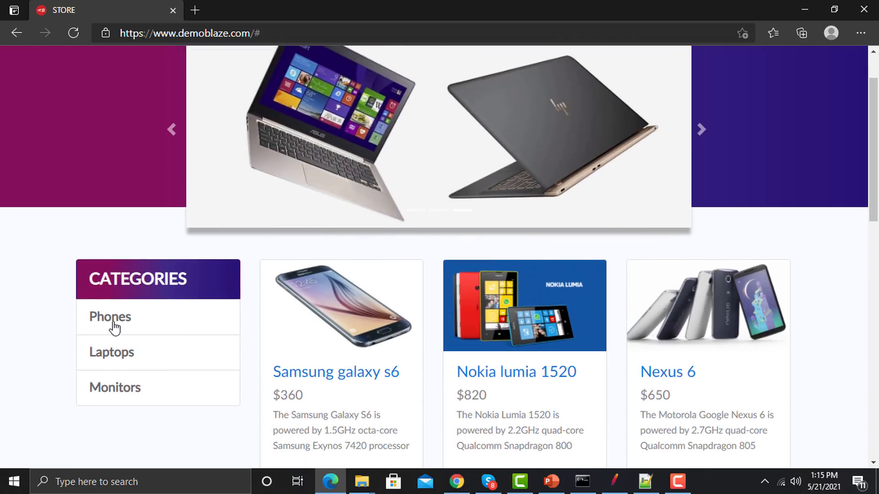
scroll(114, 328, "up", 1)
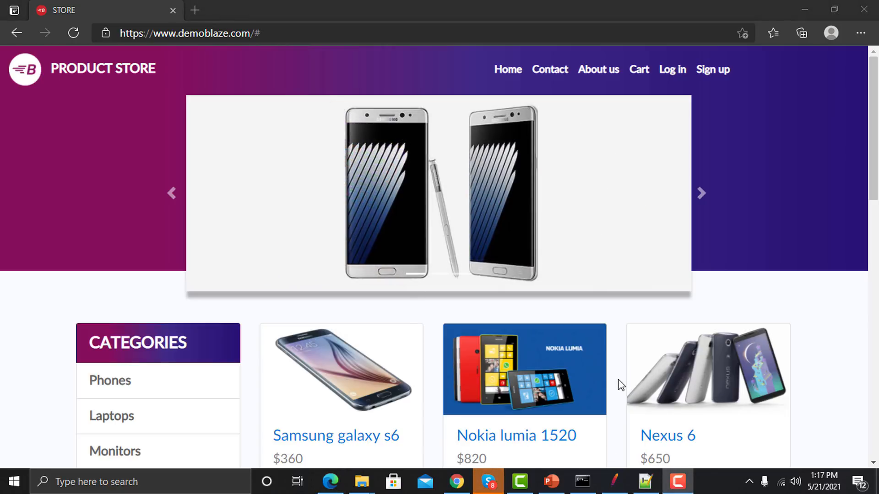
Step: Switch to JMeter and examine the Browser Category transaction controller with its Home Page and Browse Phone Category requests
left_click(613, 481)
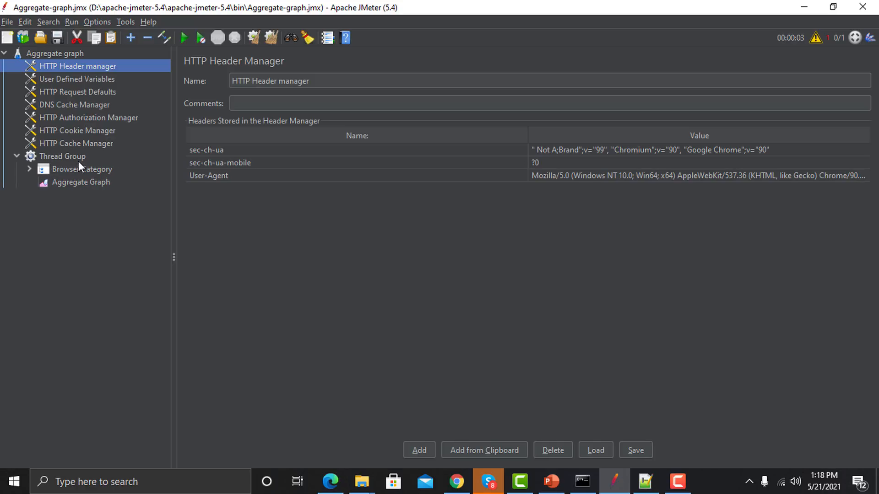
left_click(29, 170)
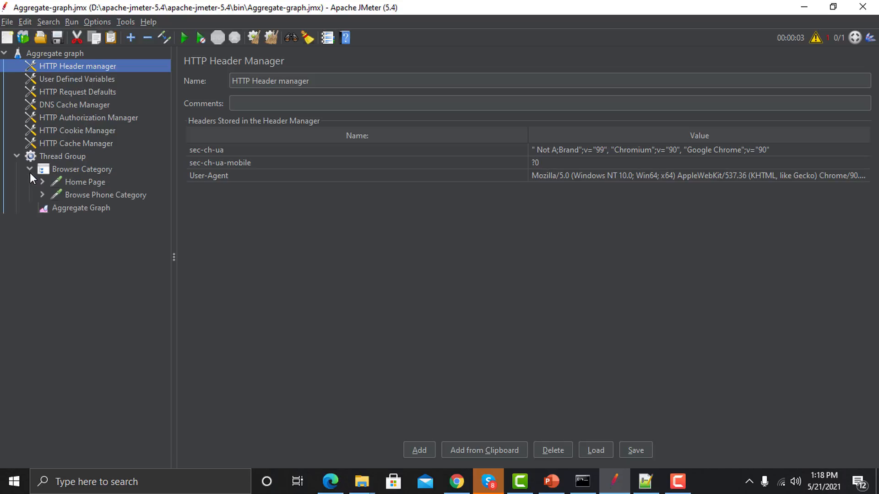
left_click(62, 171)
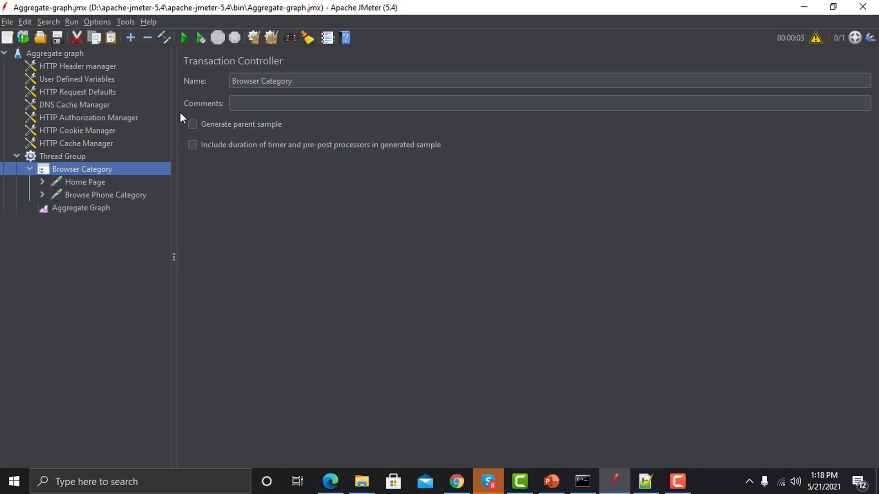
left_click(97, 182)
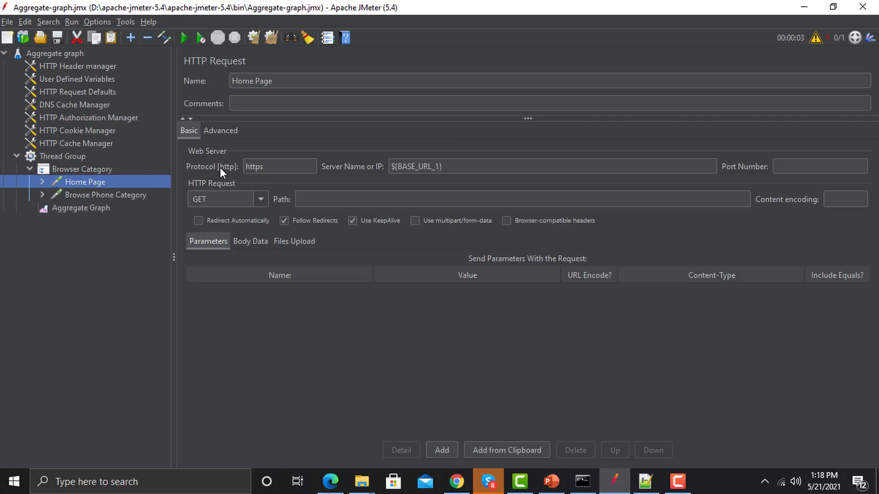
left_click(110, 196)
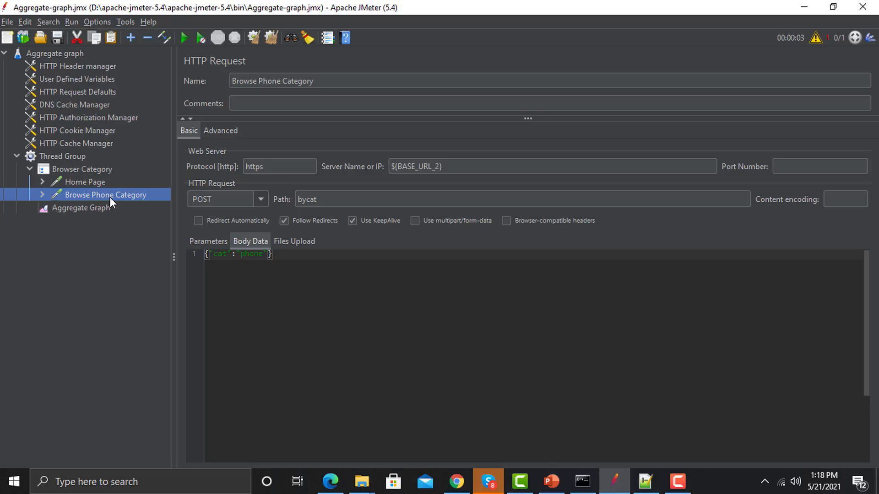
left_click(84, 170)
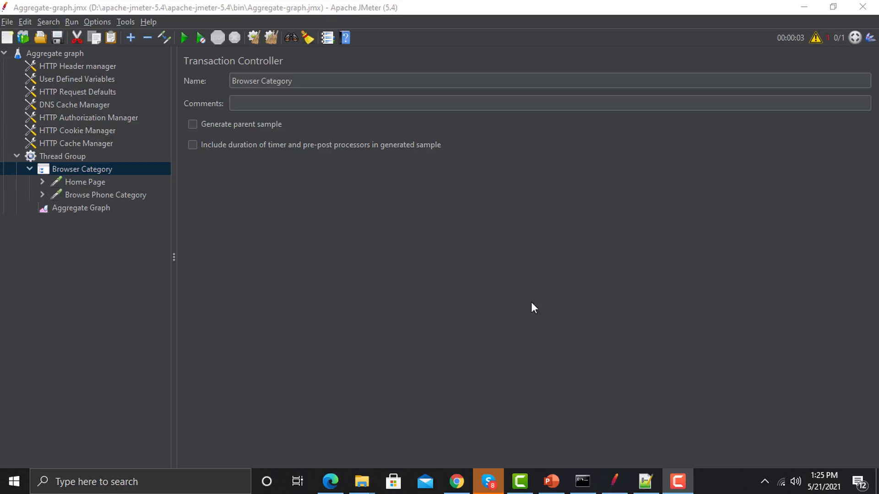
Step: Add an Aggregate Graph listener to the Thread Group
right_click(71, 157)
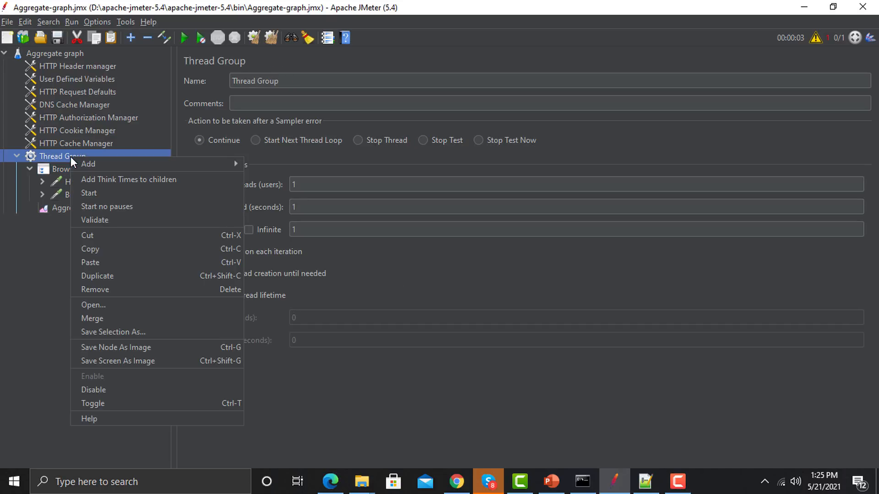
mouse_move(89, 161)
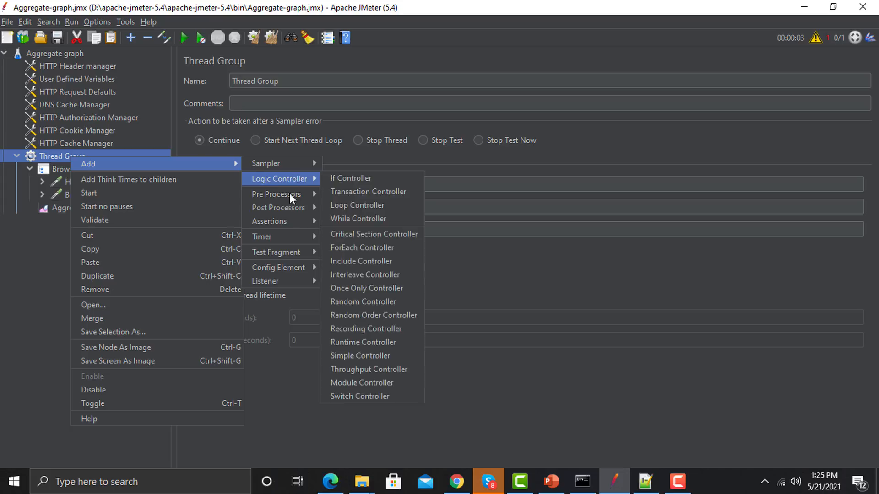
mouse_move(292, 280)
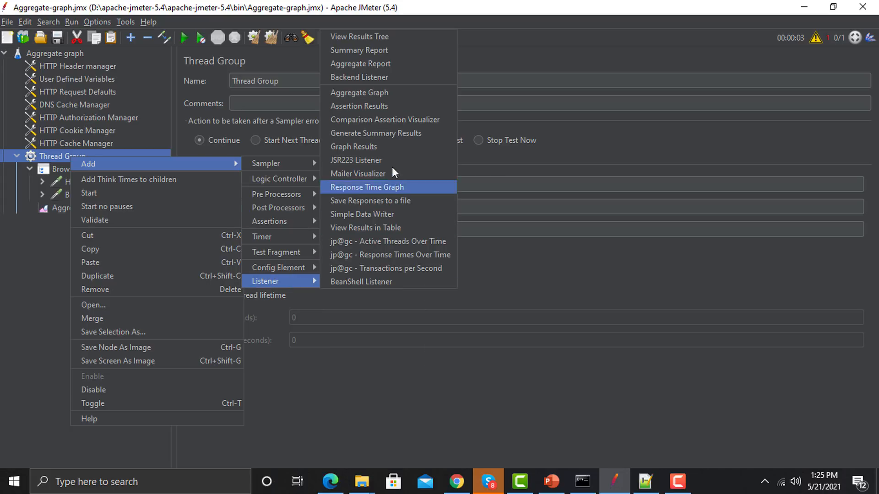
left_click(361, 93)
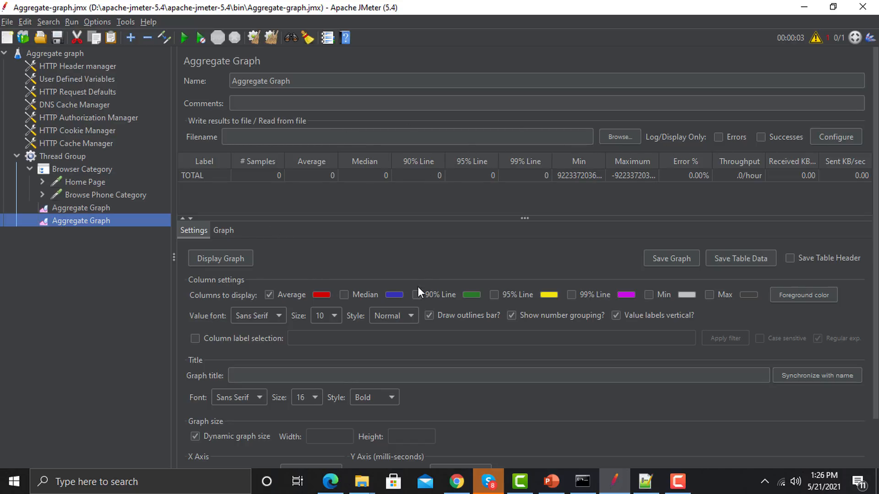
Step: Include the 90% Line and 99% Line columns in the new Aggregate Graph's display settings
scroll(424, 292, "down", 1)
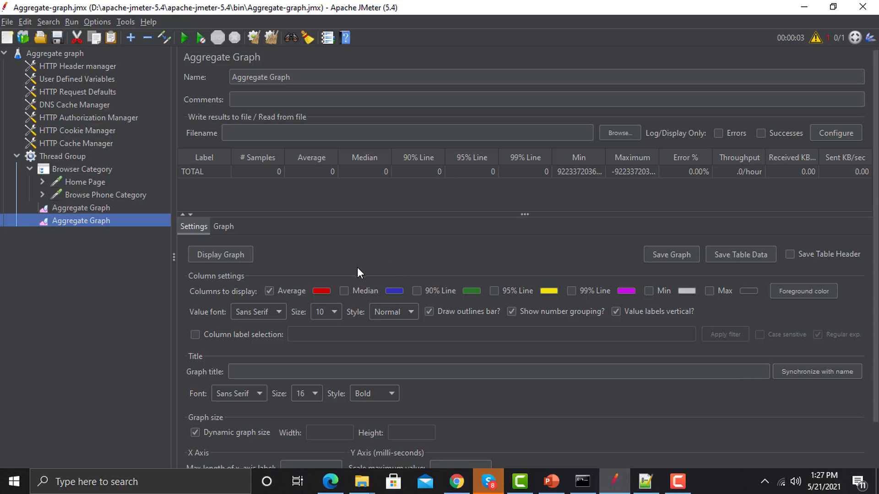
left_click(416, 291)
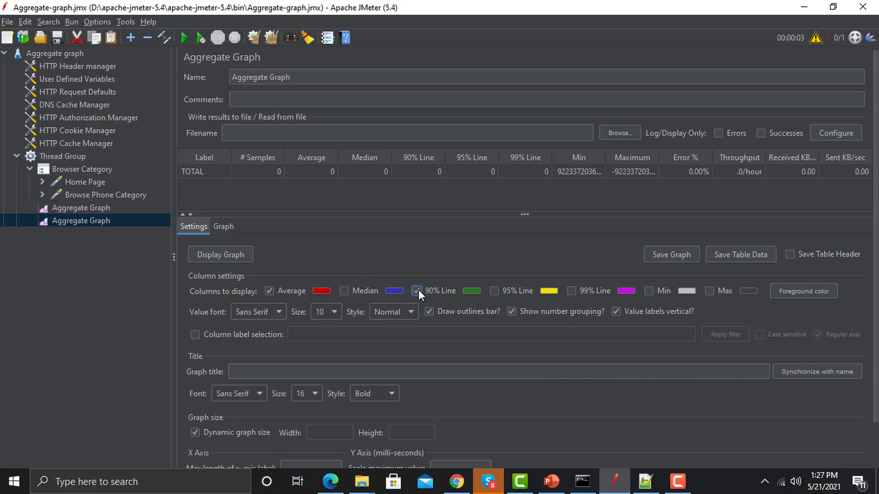
left_click(572, 291)
Step: Try to display the aggregate graph without running the test, and return to the graph settings
left_click(232, 226)
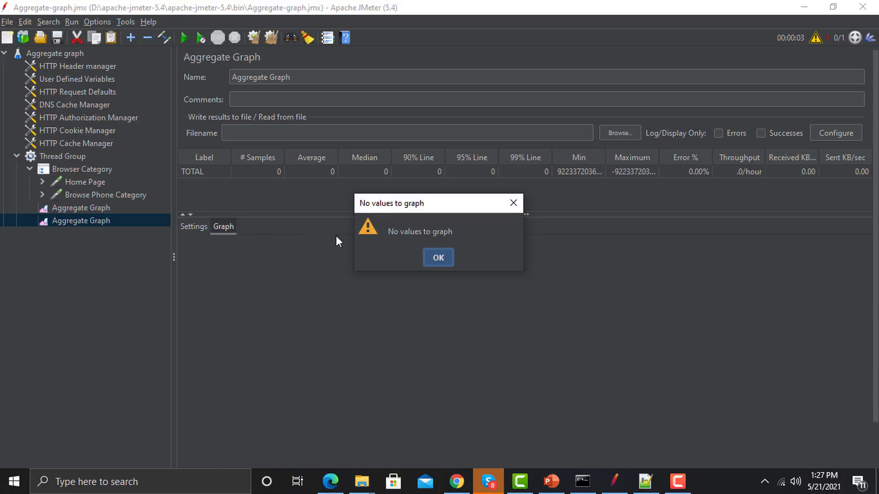
left_click(425, 257)
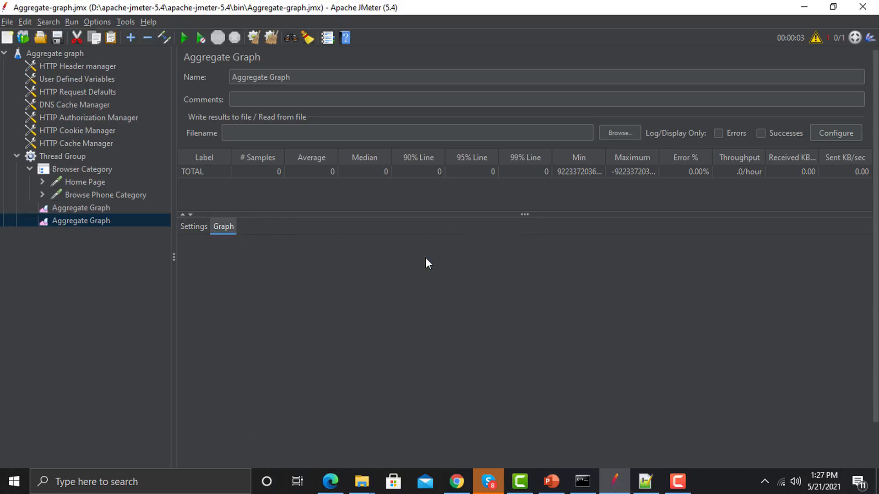
left_click(193, 229)
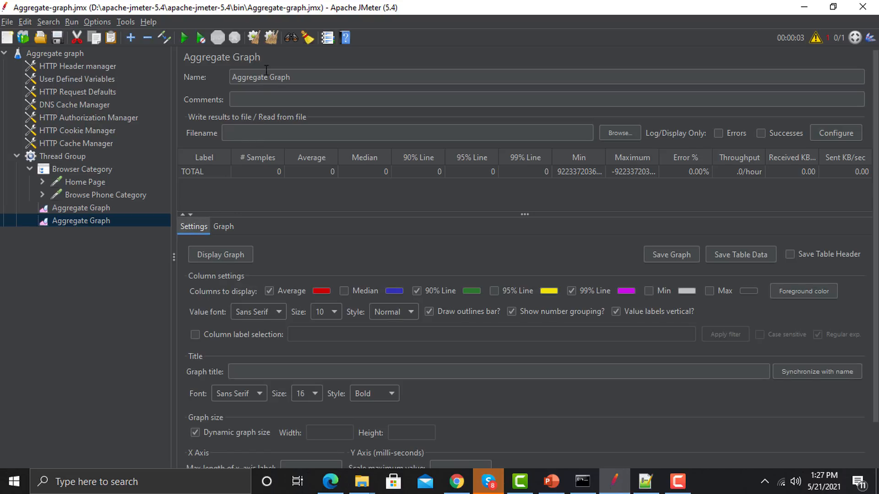
Step: Run the test without pauses and view the resulting bar graph before returning to the graph settings
left_click(202, 37)
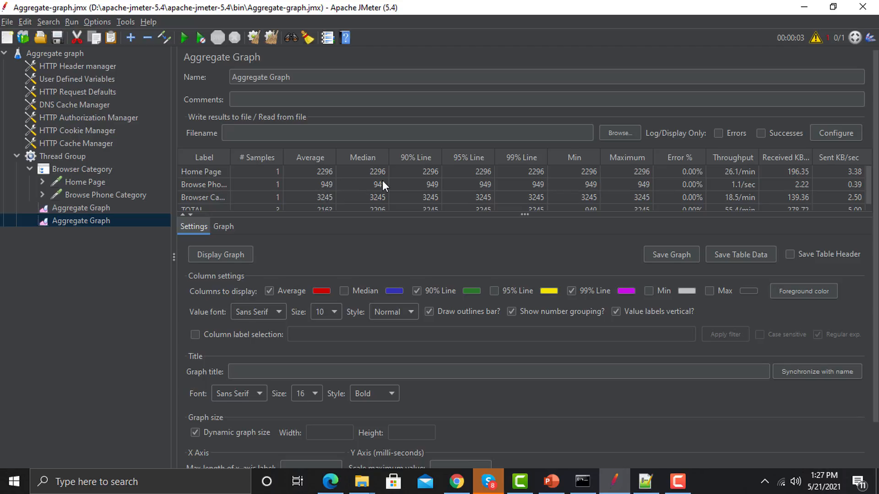
left_click(227, 234)
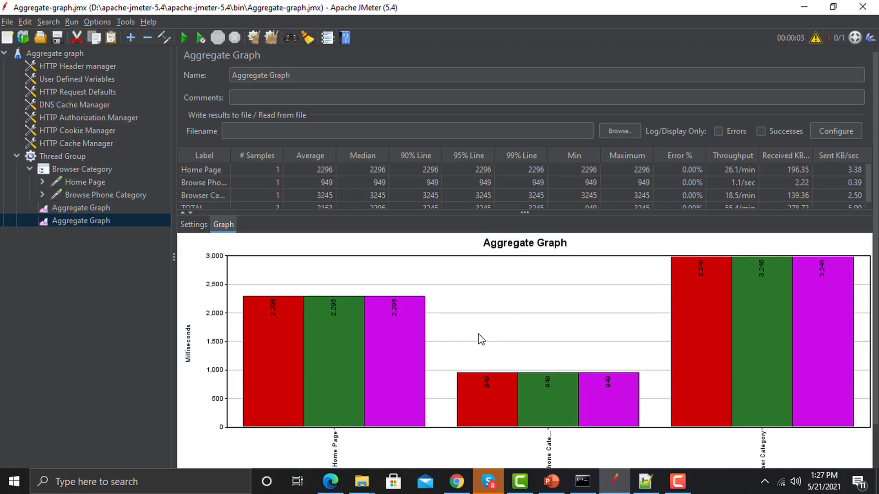
scroll(479, 334, "down", 3)
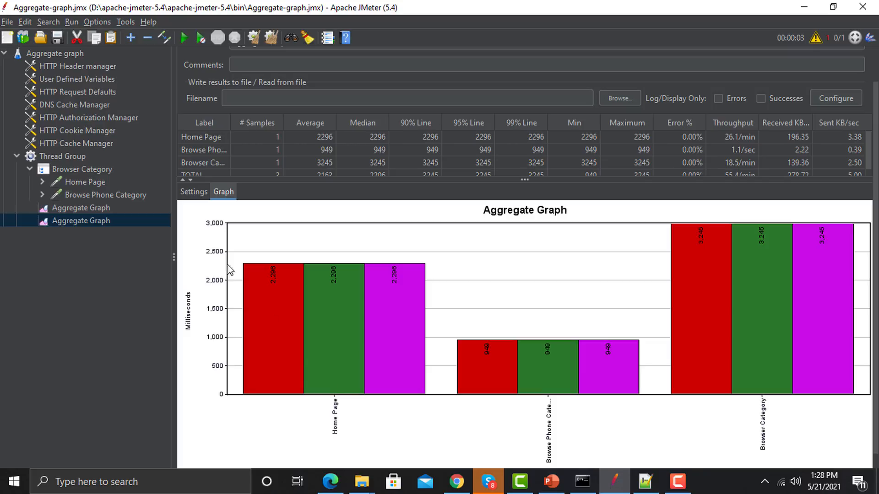
left_click(198, 192)
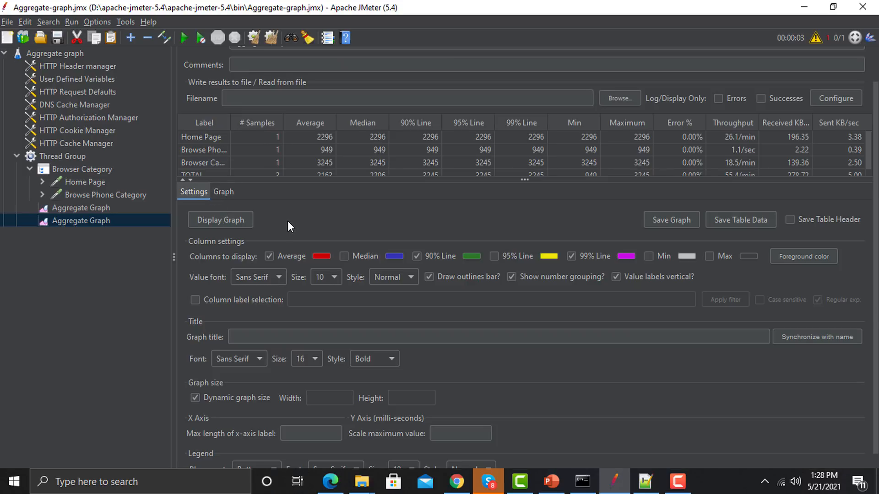
Step: Change the Average column's bar colour to black (000000FF)
left_click(321, 256)
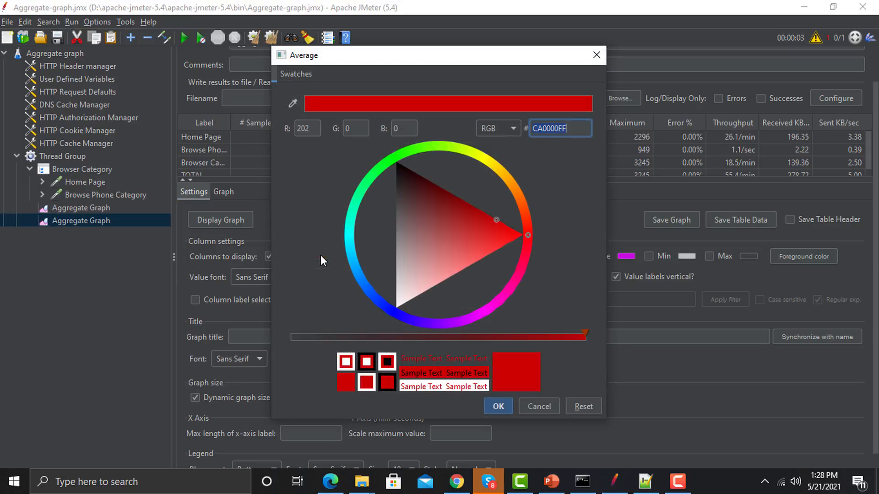
left_click_drag(407, 231, 403, 157)
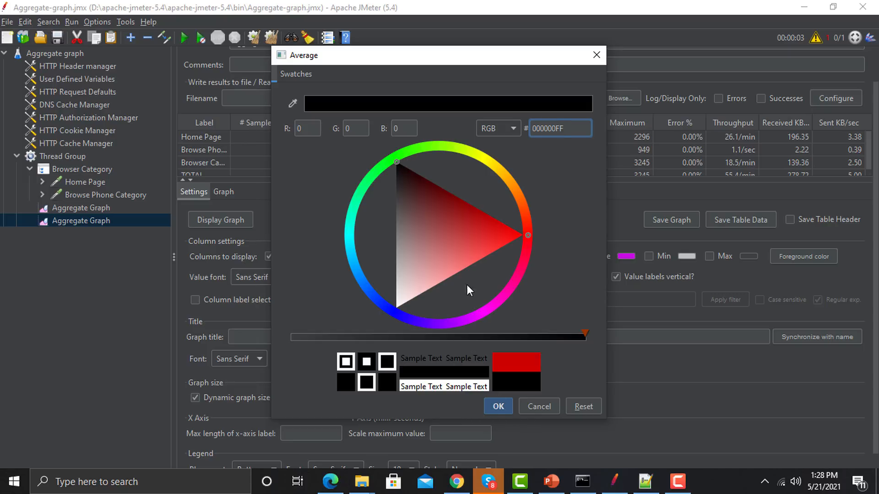
left_click(399, 155)
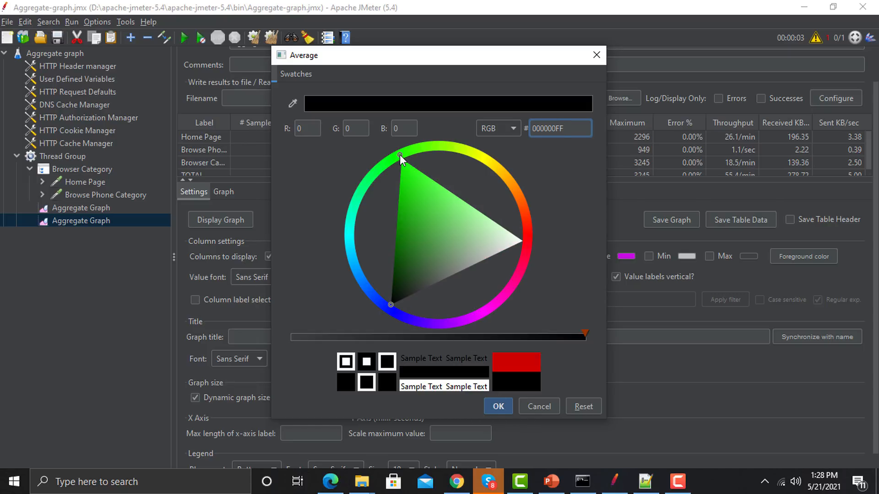
left_click(494, 407)
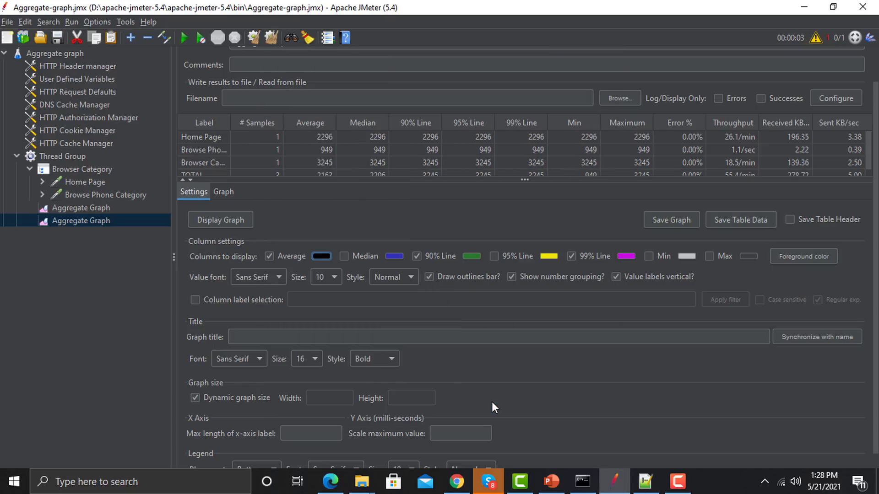
Step: Set the Average column's bar colour to bright green (32F014FF)
left_click(323, 255)
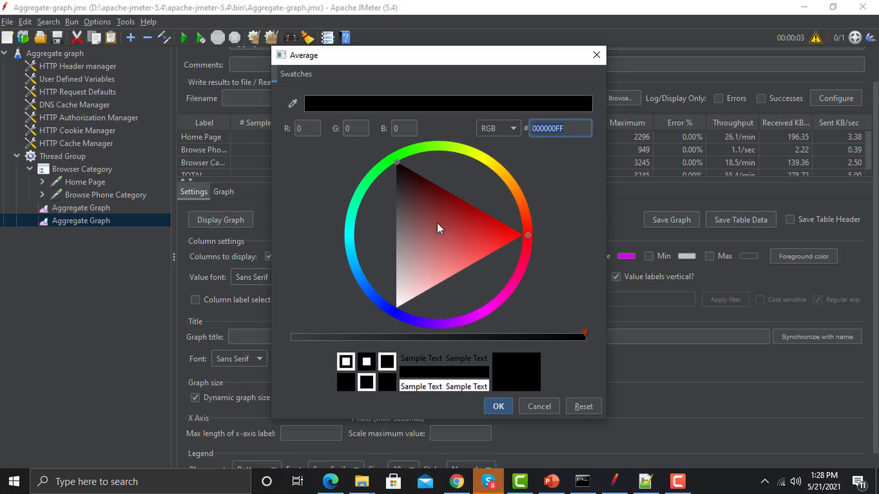
left_click_drag(407, 153, 405, 149)
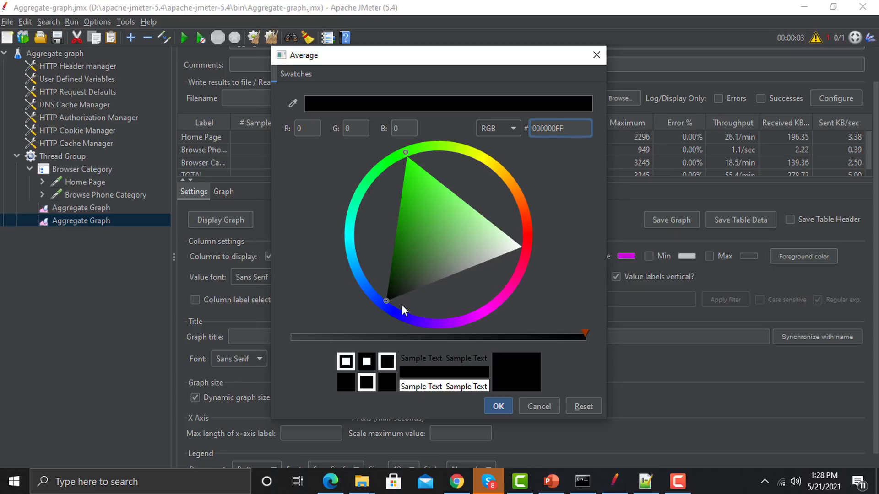
left_click(415, 172)
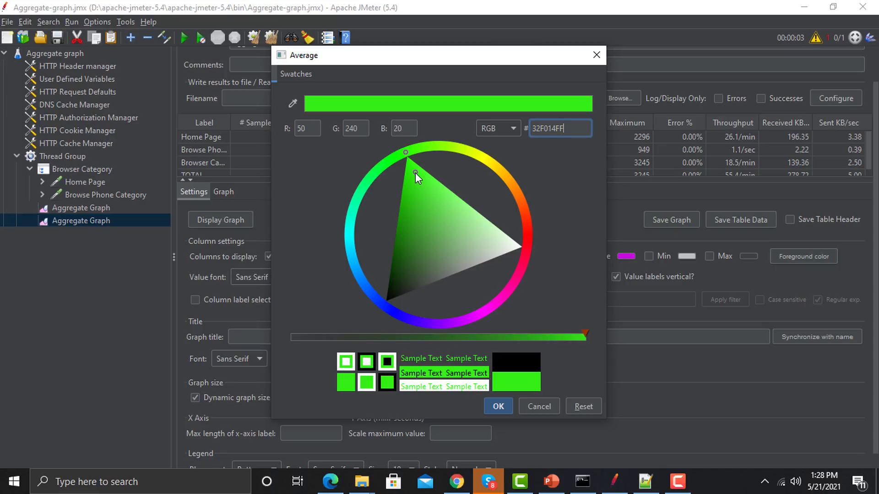
left_click(503, 405)
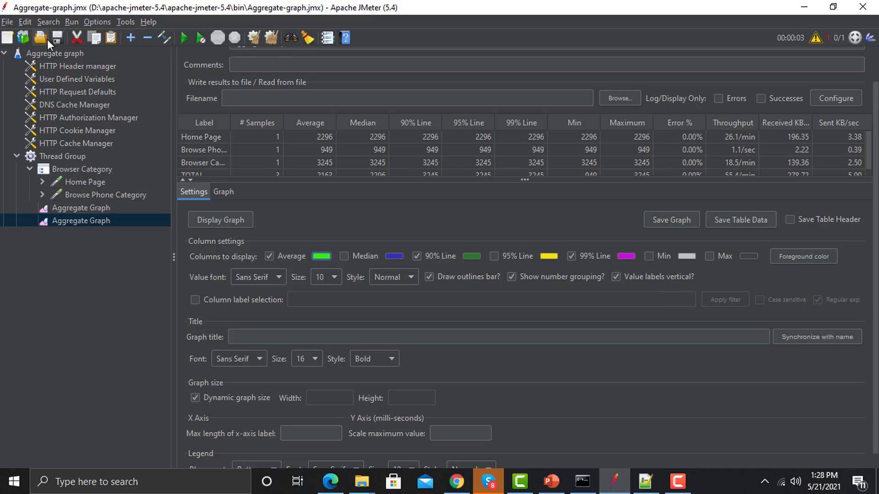
Step: Clear all results and rerun the test without pauses, checking the redrawn aggregate graph
left_click(270, 40)
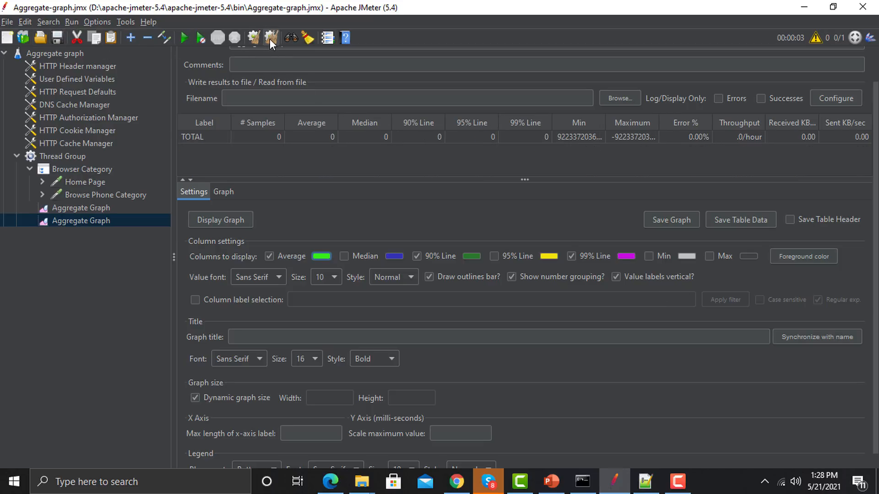
left_click(198, 40)
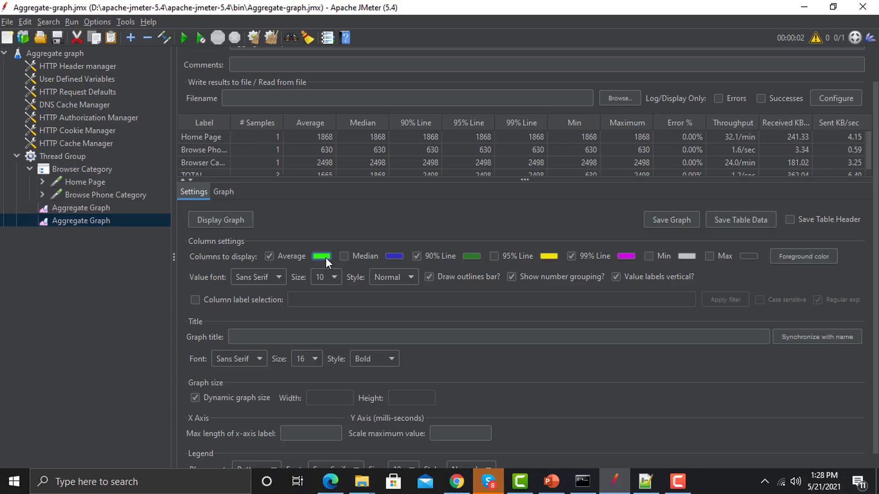
left_click(225, 192)
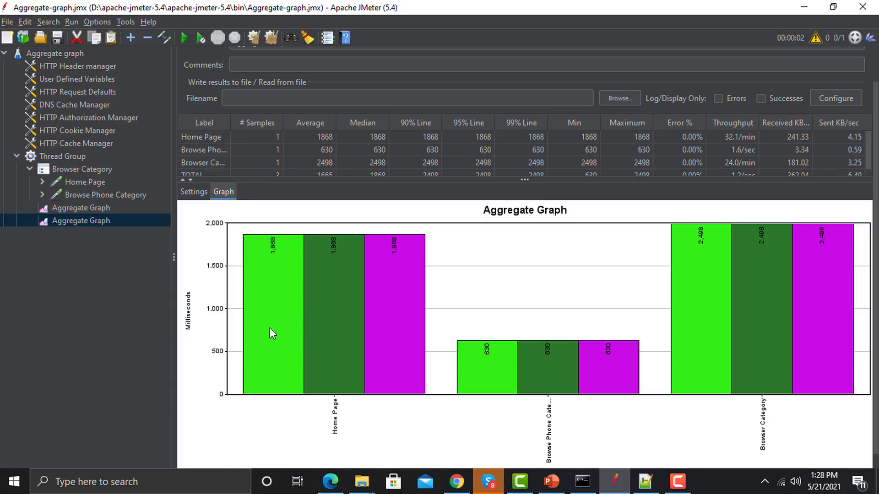
left_click(192, 190)
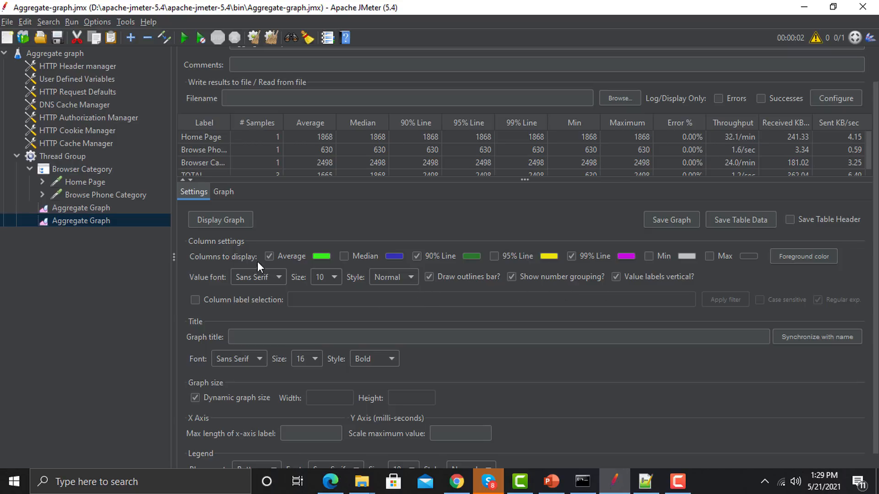
Step: Turn off the bar outlines, then clear all results and rerun the test without pauses to view the graph without outlines
left_click(220, 192)
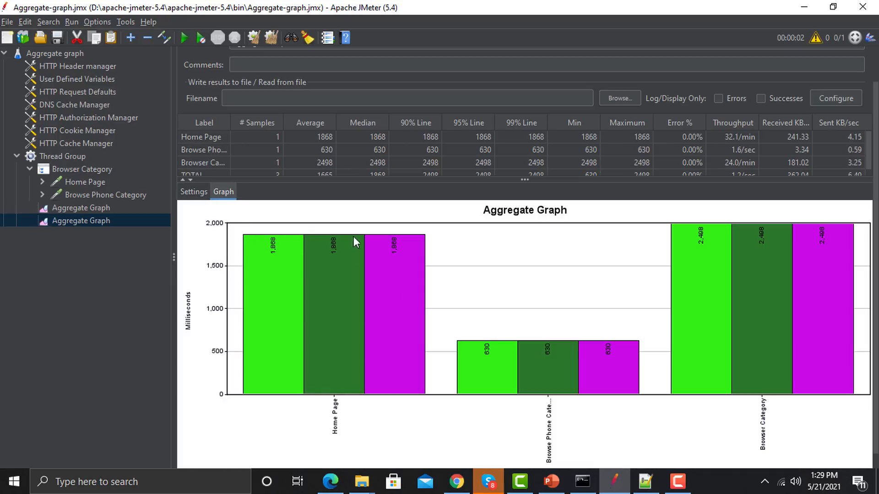
left_click(193, 193)
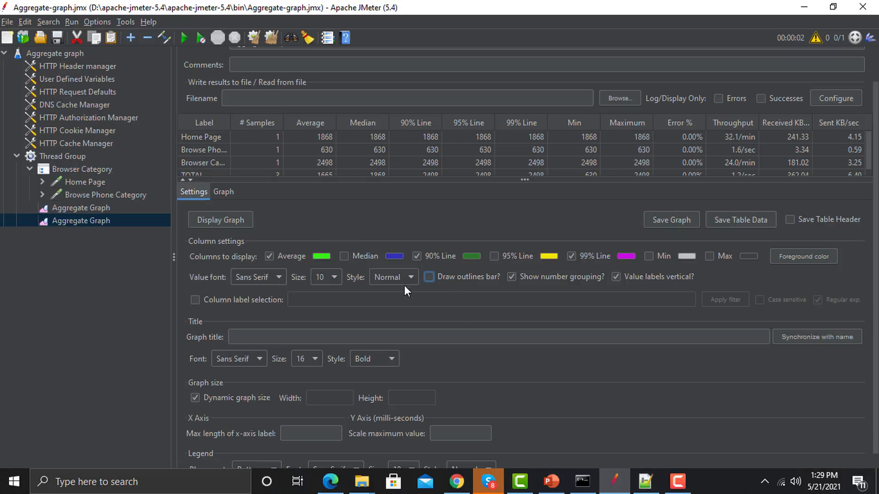
left_click(270, 40)
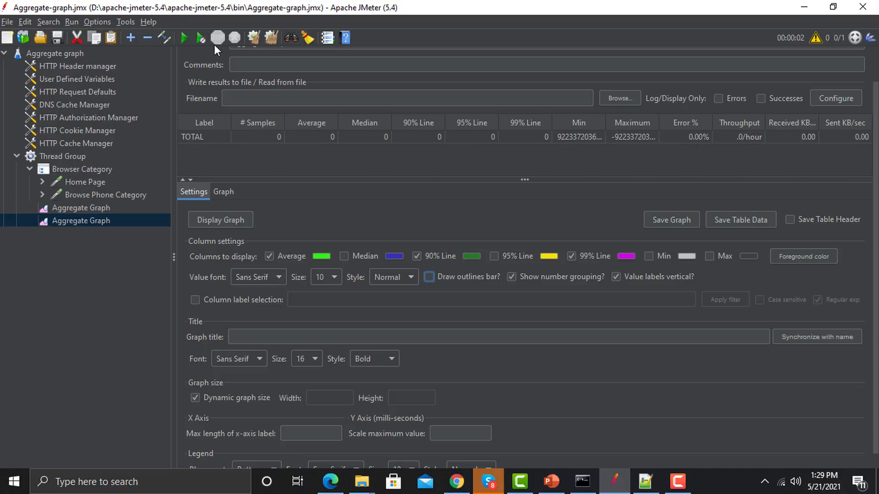
left_click(200, 38)
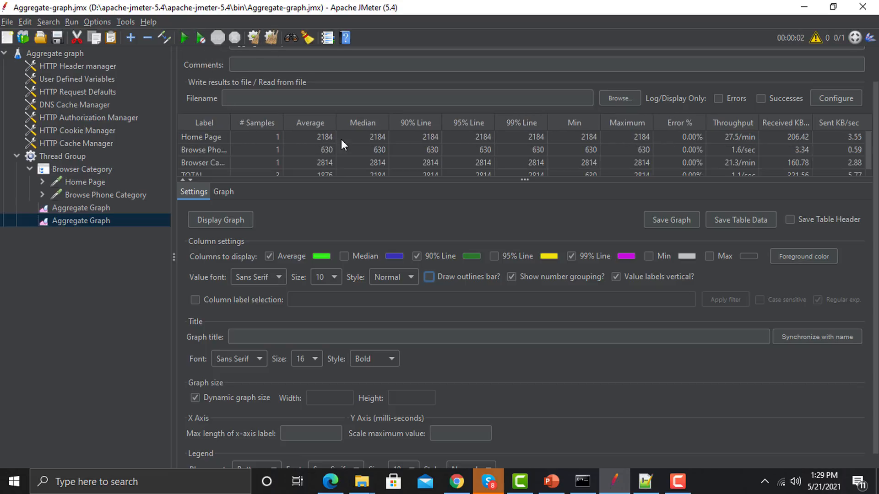
left_click(219, 193)
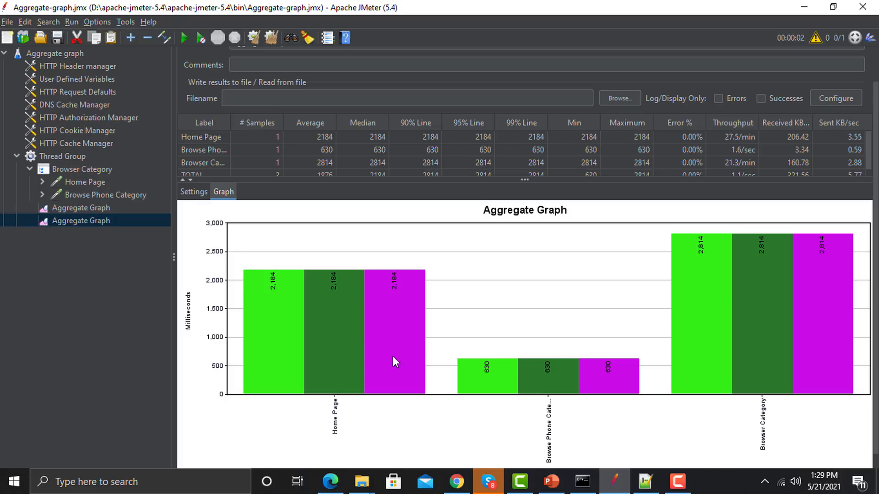
Step: Enable column label selection in the second Aggregate Graph's settings and start its filter with ".*"
left_click(191, 193)
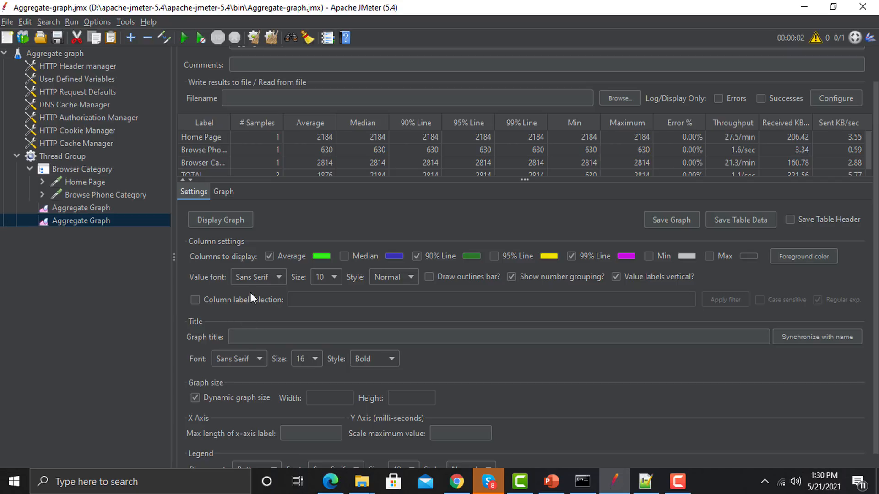
left_click(78, 170)
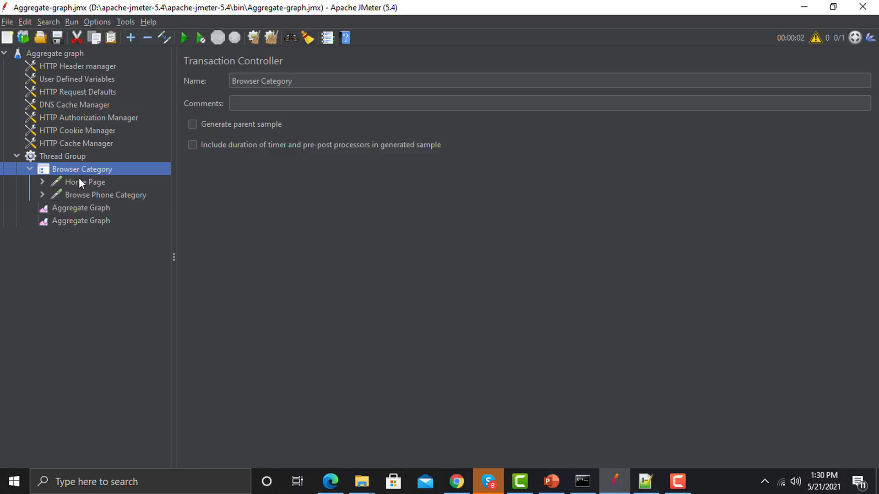
left_click(78, 219)
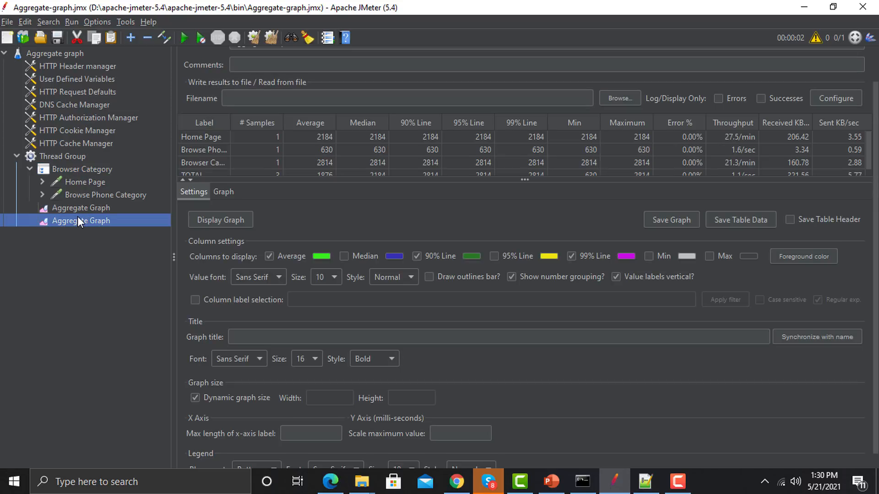
left_click(194, 300)
left_click(313, 302)
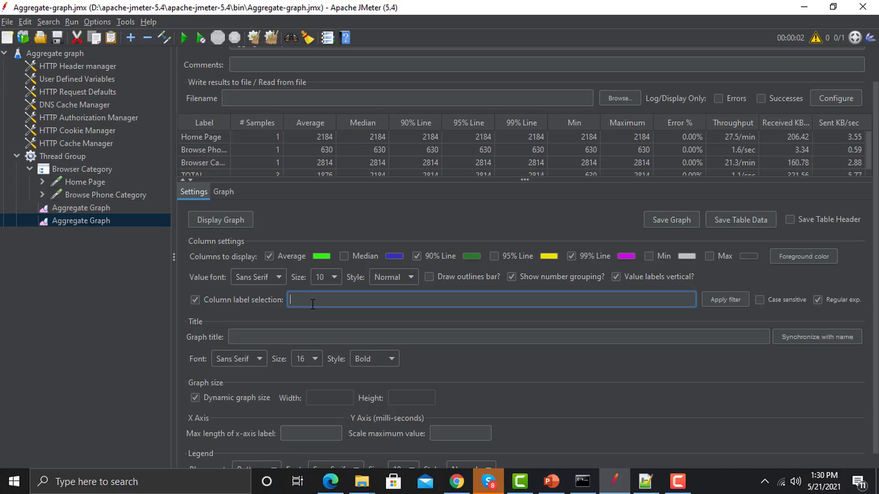
type(".*")
Step: Copy the Browser Category controller's name into the column label filter, complete it as ".*Browser Category*." and apply the filter
left_click(82, 168)
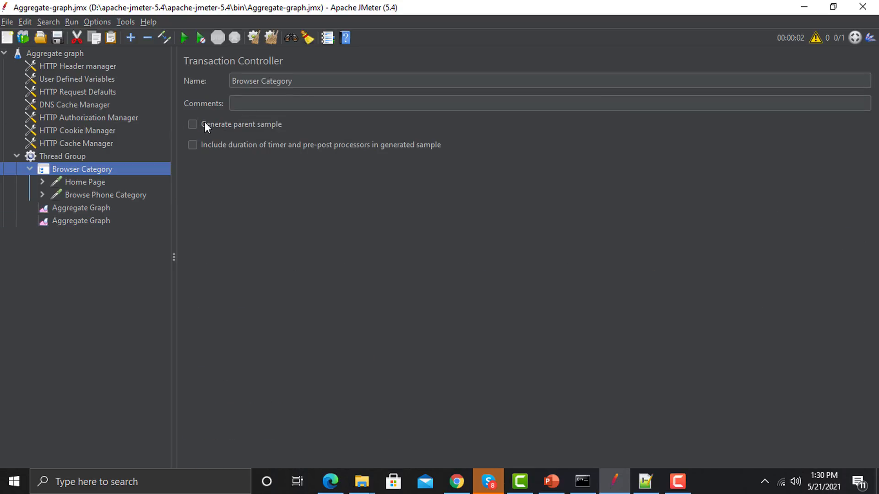
left_click(313, 81)
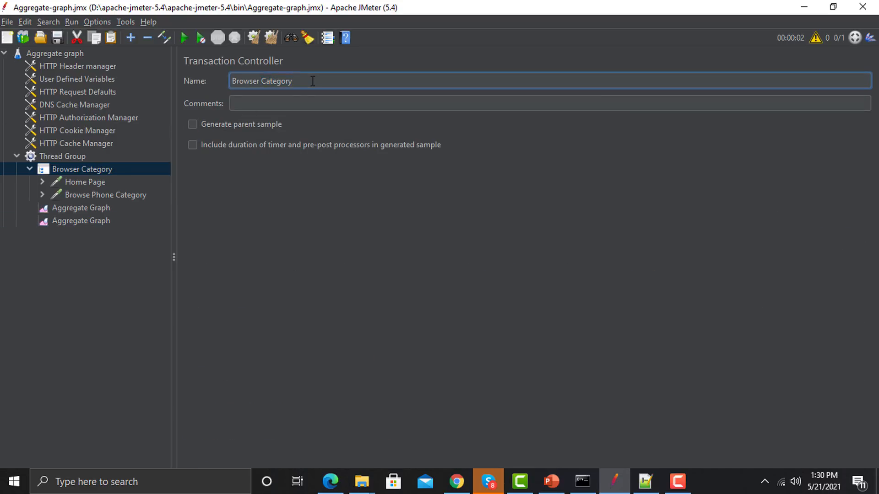
left_click_drag(293, 81, 229, 80)
key("ctrl+c")
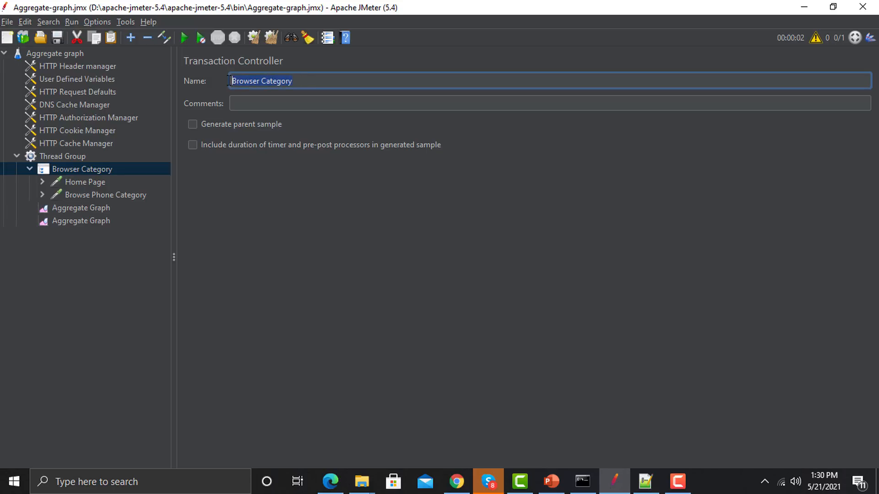
left_click(94, 219)
left_click(343, 299)
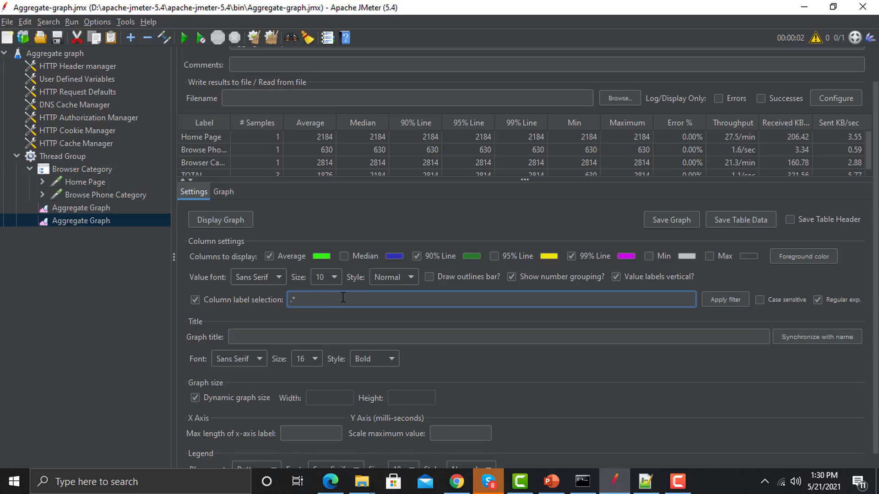
key("ctrl+v")
type("*.")
left_click(718, 303)
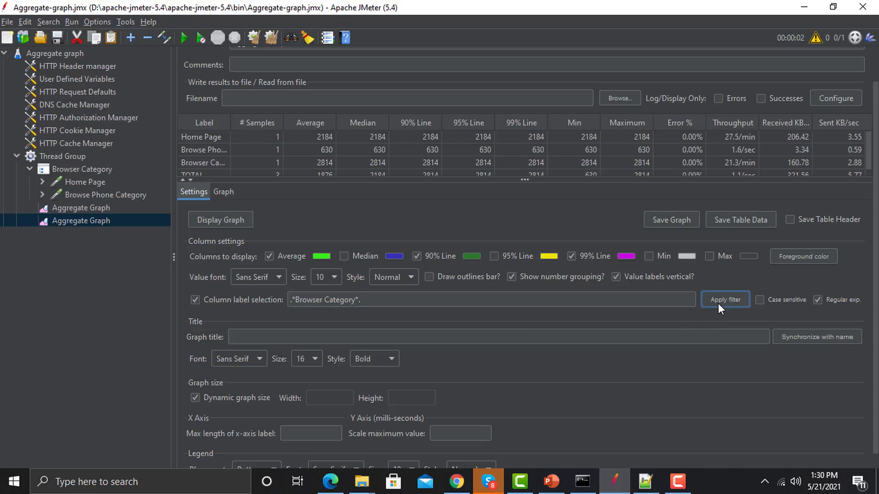
Step: Clear all results and rerun the test without pauses, viewing the graph filtered to Browser Category
left_click(271, 37)
left_click(203, 40)
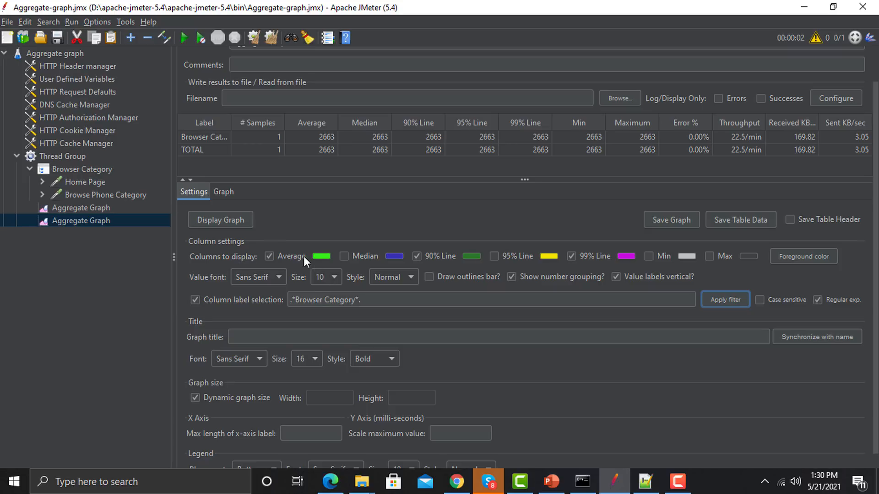
left_click(221, 194)
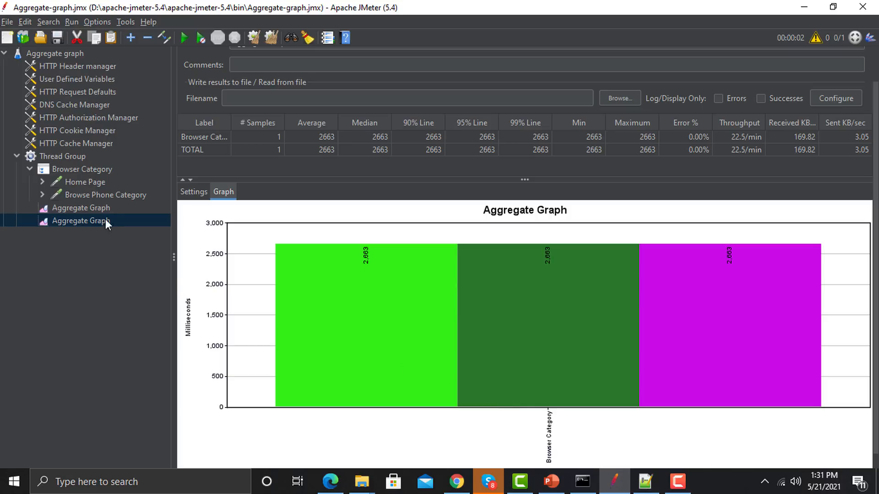
Step: Check the graph's default title and set the graph title to "Browser Category Performance"
left_click(193, 191)
scroll(490, 356, "down", 2)
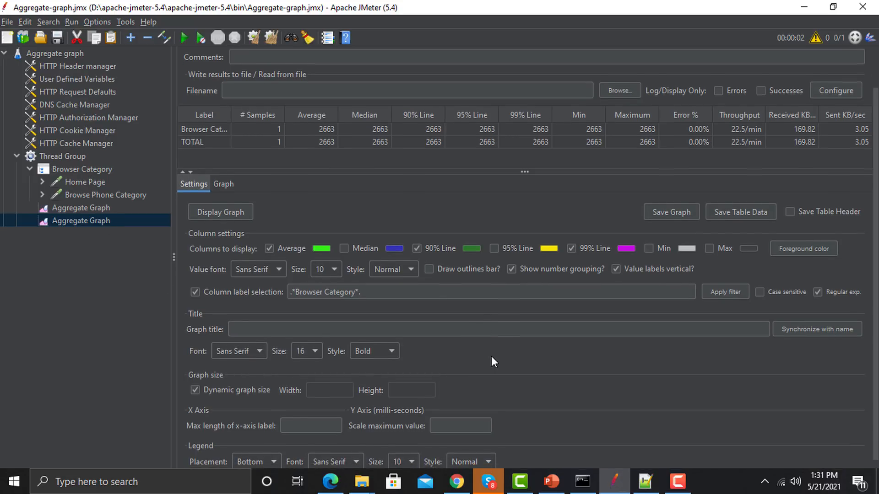
scroll(435, 358, "down", 1)
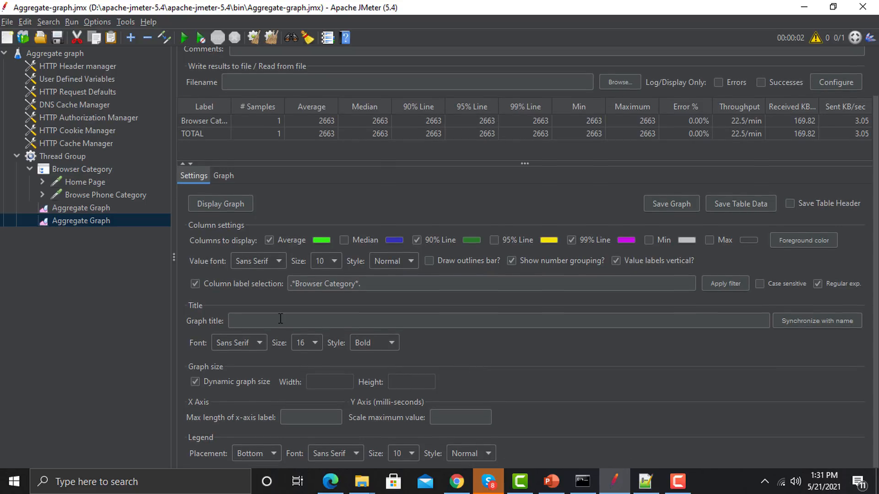
left_click(222, 175)
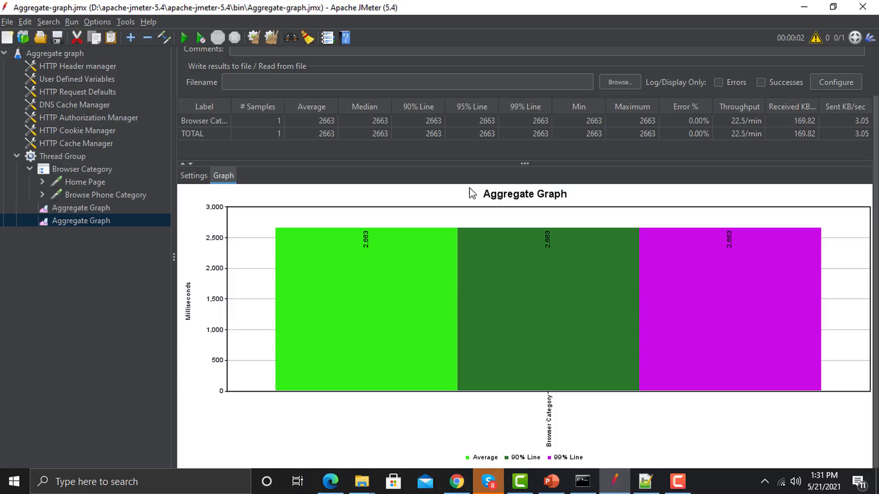
left_click(196, 179)
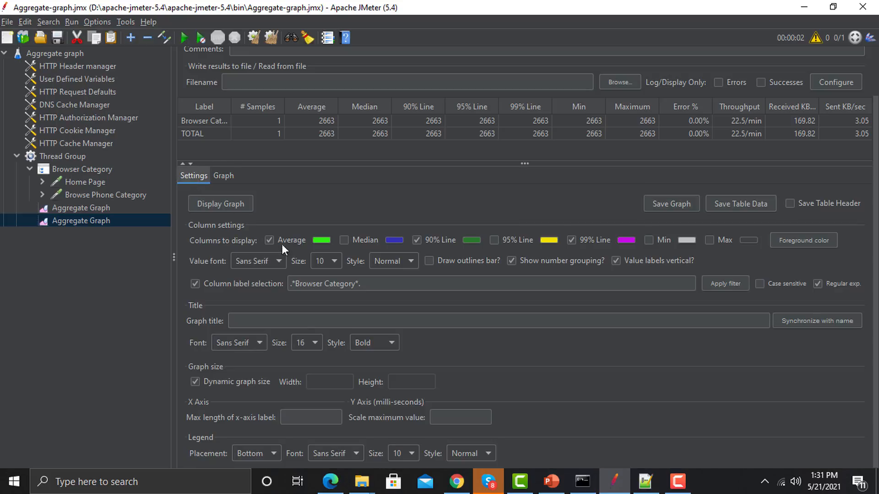
left_click(309, 321)
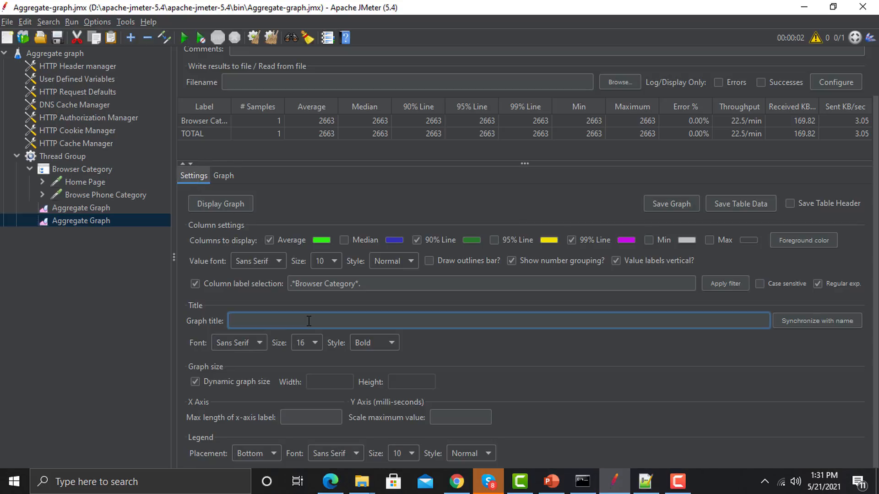
type("Browser Category Performance")
Step: Clear all results and rerun the test without pauses, checking the new title on the graph
scroll(243, 201, "up", 1)
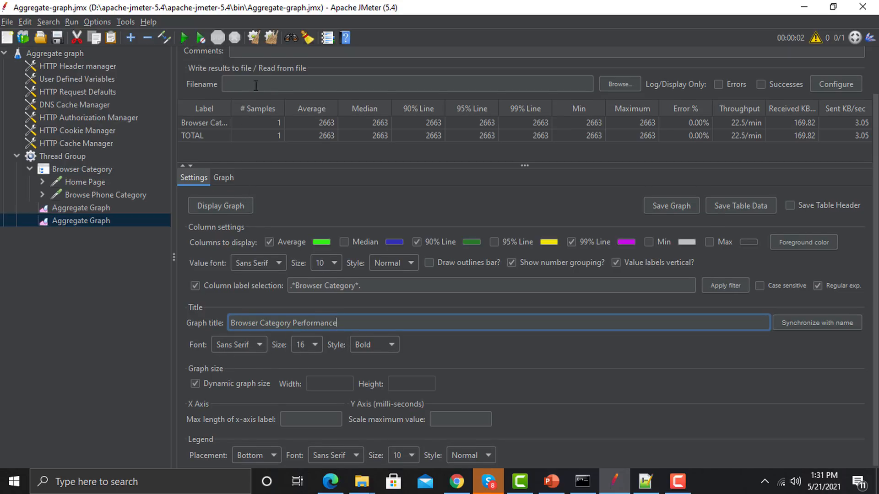
left_click(273, 40)
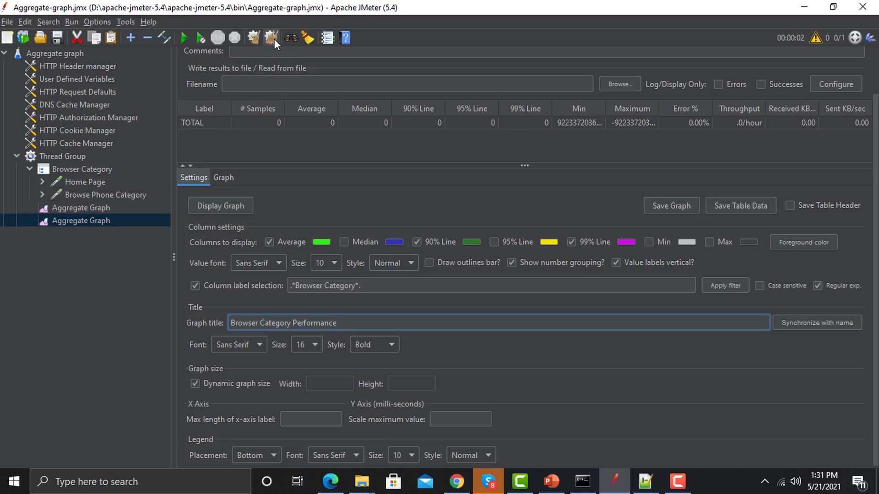
left_click(204, 40)
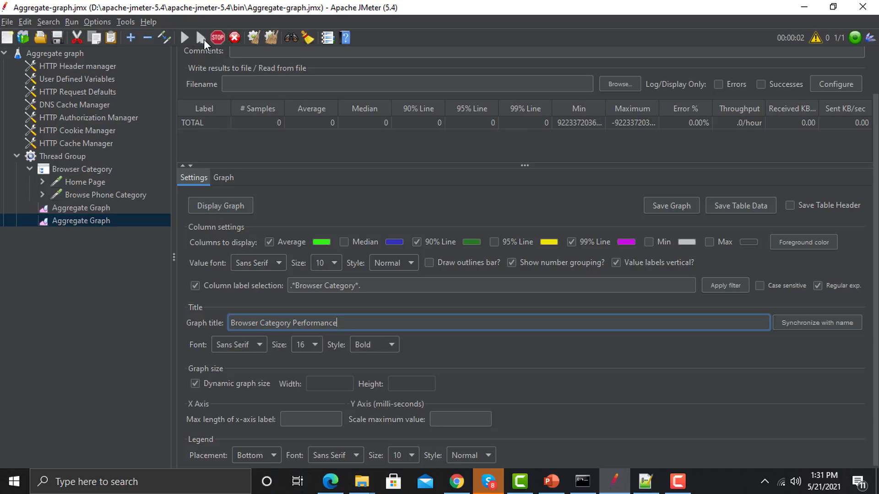
left_click(223, 178)
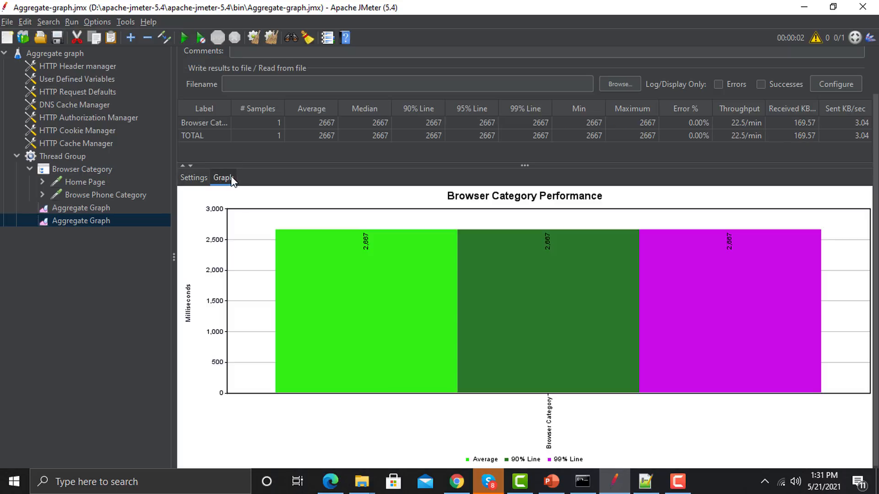
scroll(479, 240, "up", 1)
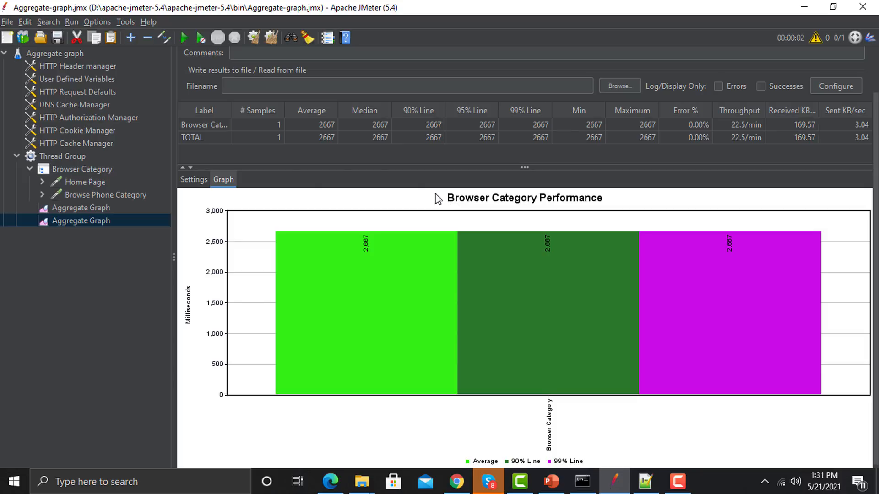
Step: Check the graph's legend, then set the legend placement to Left, its font to Serif and its size to 16
left_click(193, 179)
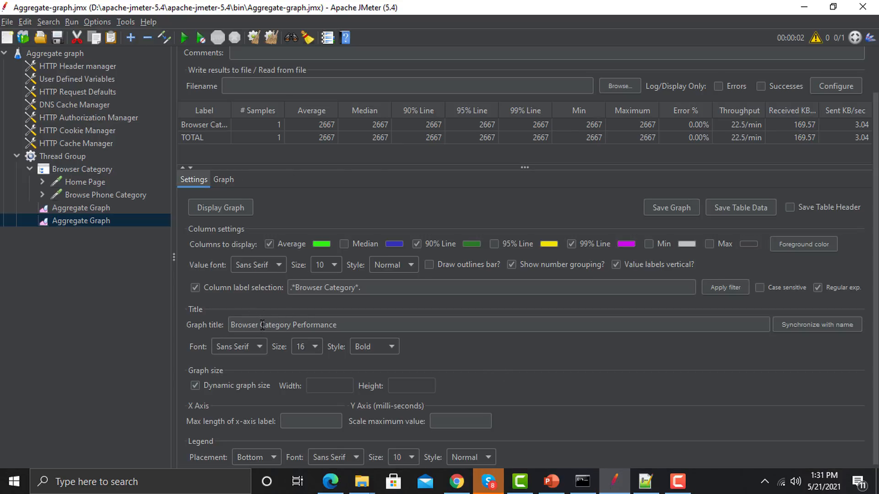
scroll(280, 331, "down", 1)
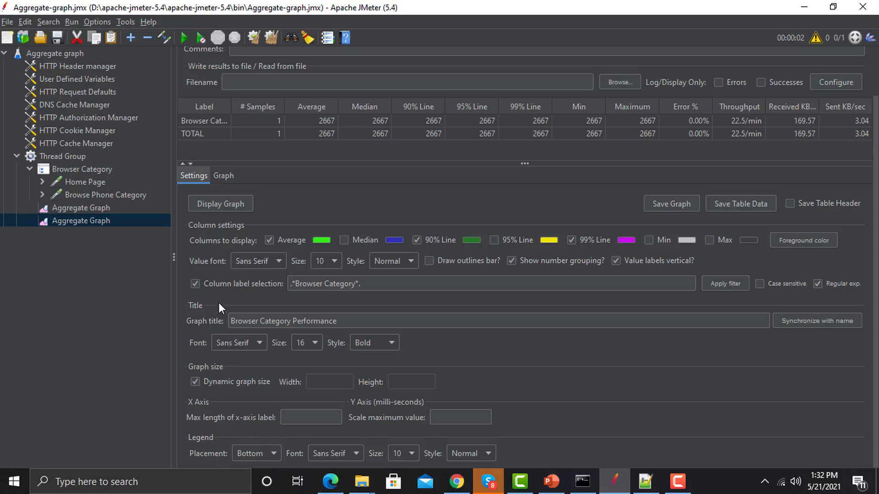
left_click(224, 176)
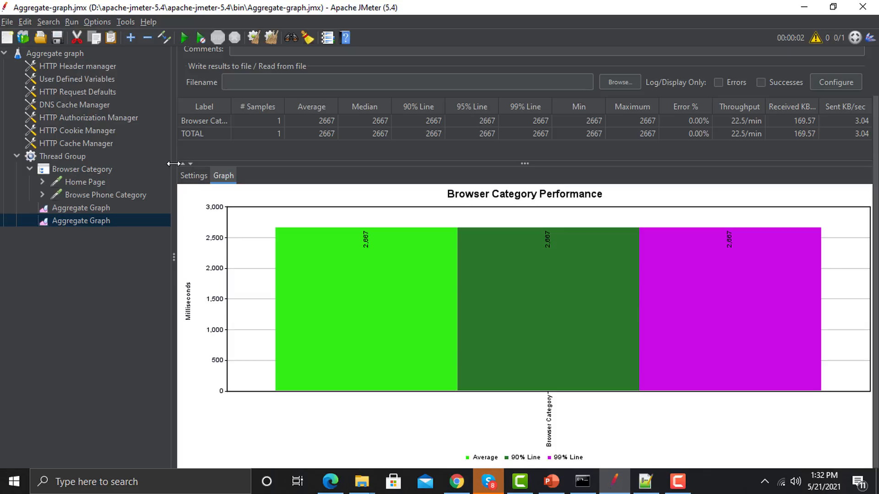
left_click(192, 177)
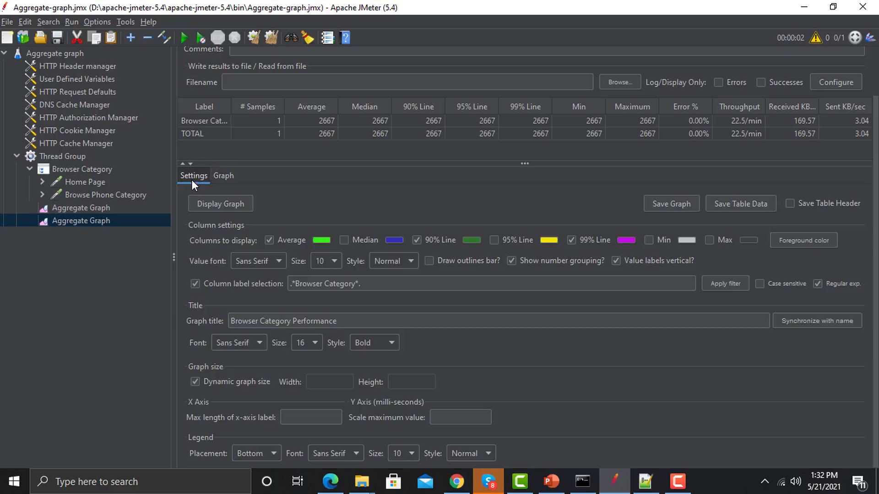
left_click(274, 454)
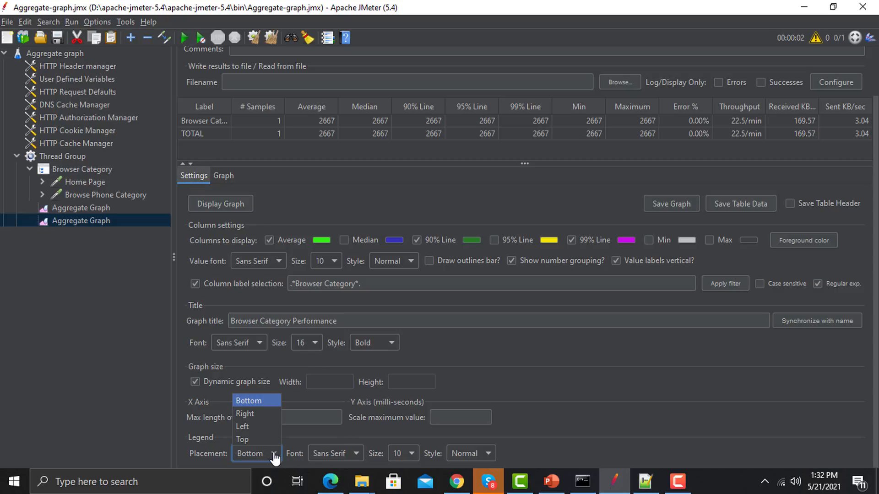
left_click(257, 425)
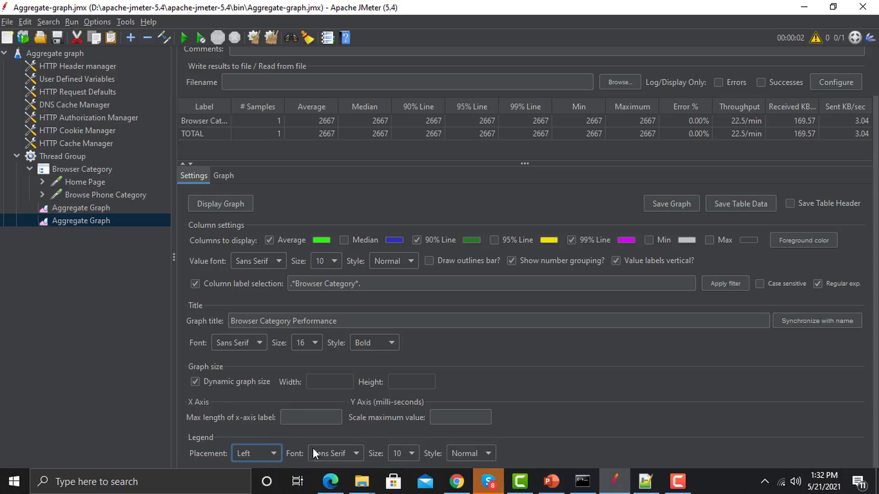
left_click(342, 452)
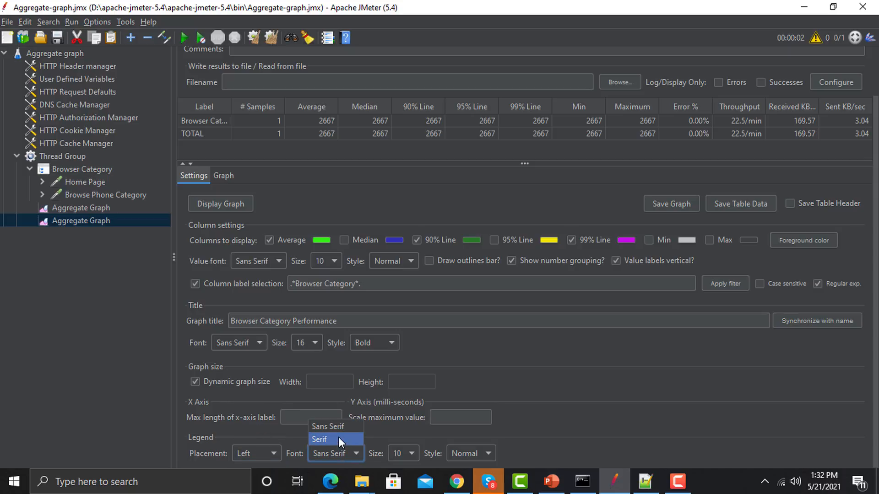
left_click(338, 438)
left_click(402, 452)
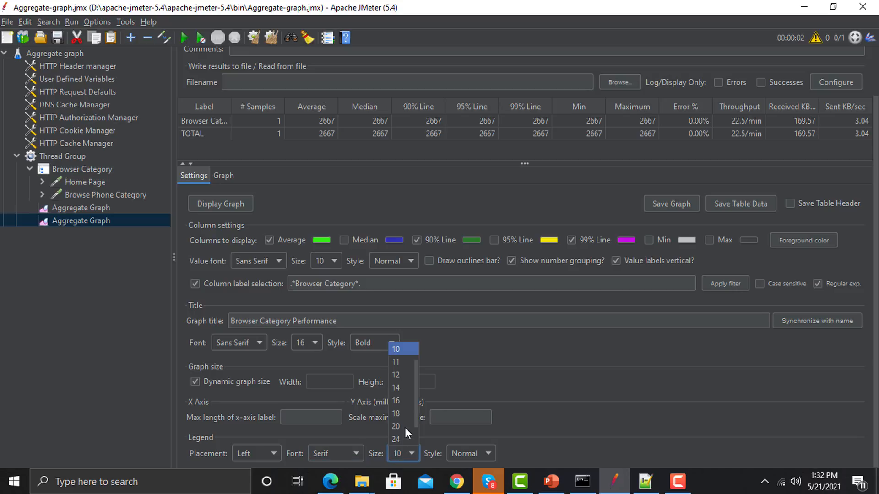
left_click(406, 399)
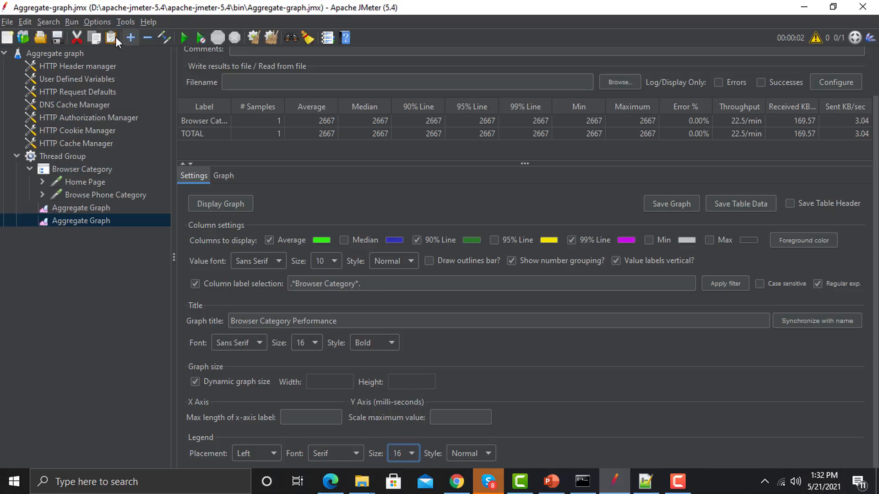
Step: Clear all results and rerun the test without pauses, checking the legend's new placement and font on the graph
left_click(270, 38)
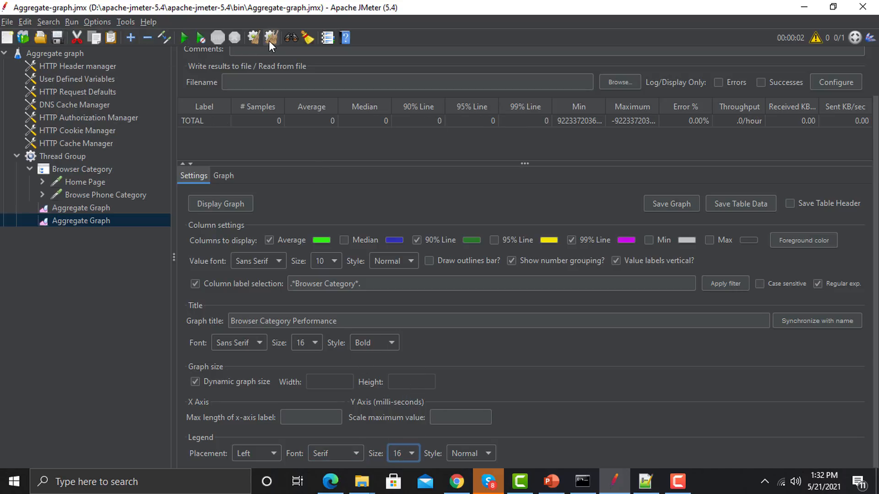
left_click(198, 41)
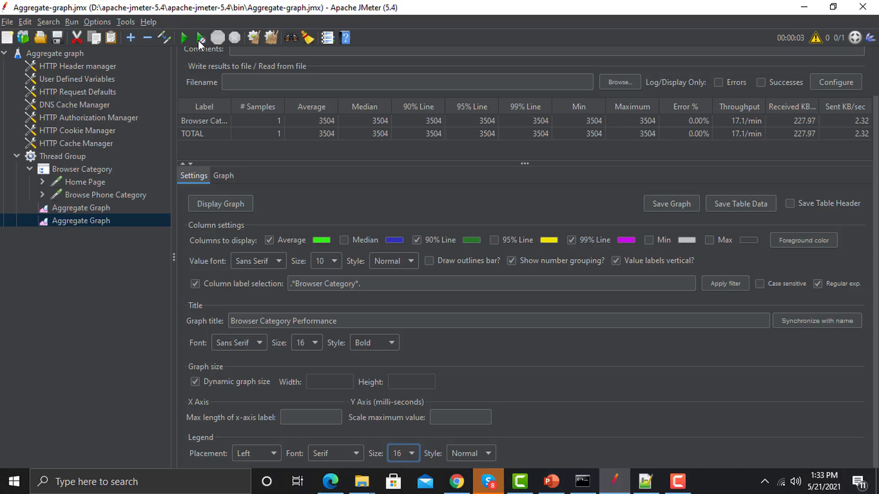
left_click(227, 178)
Step: Save the graph as an image on the Desktop under the file name "Browse Category Performance"
left_click(667, 204)
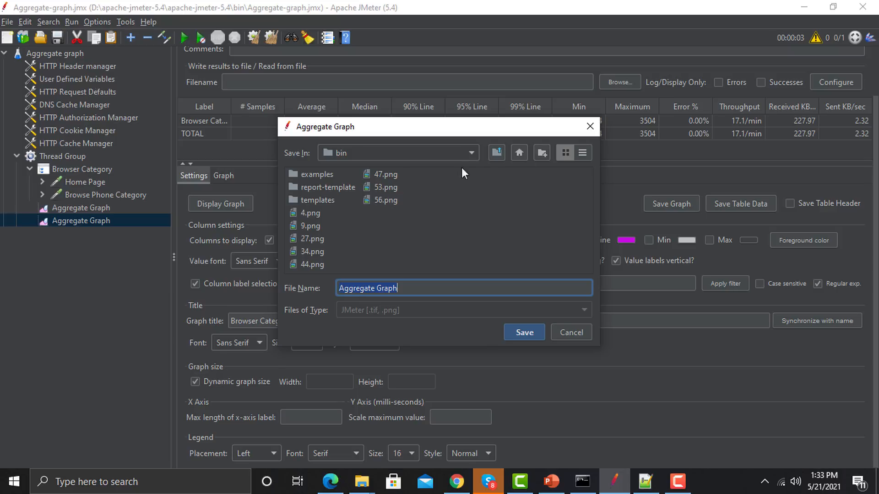
left_click(496, 152)
left_click(496, 152)
left_click(495, 153)
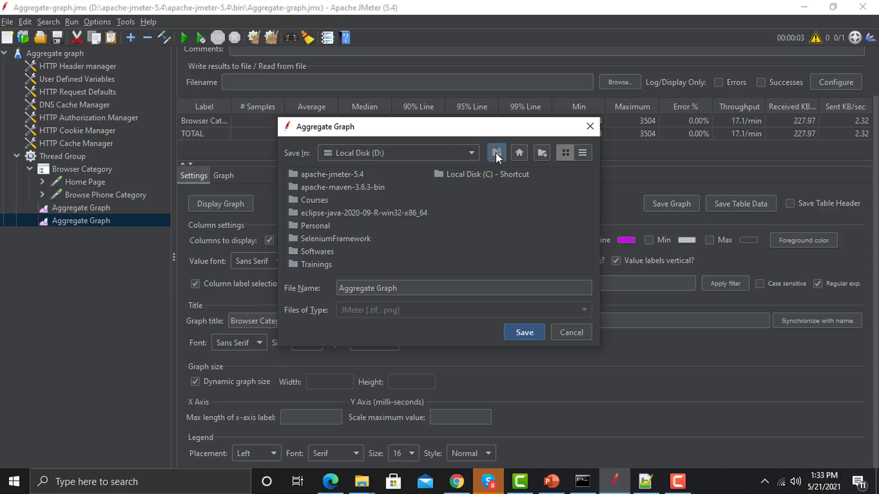
left_click(496, 152)
left_click(495, 152)
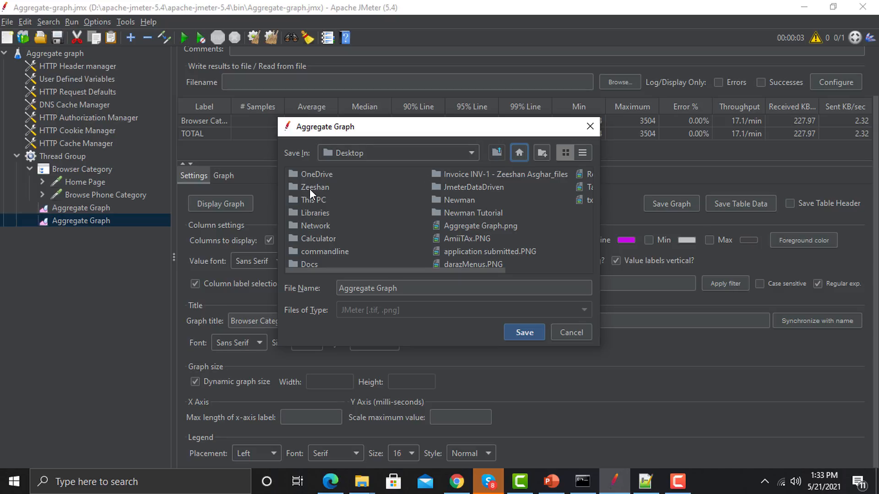
left_click(462, 148)
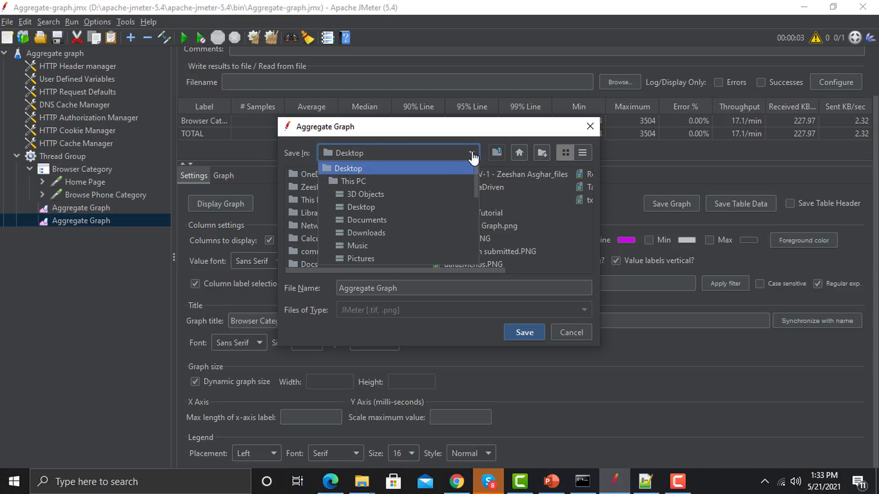
left_click(421, 168)
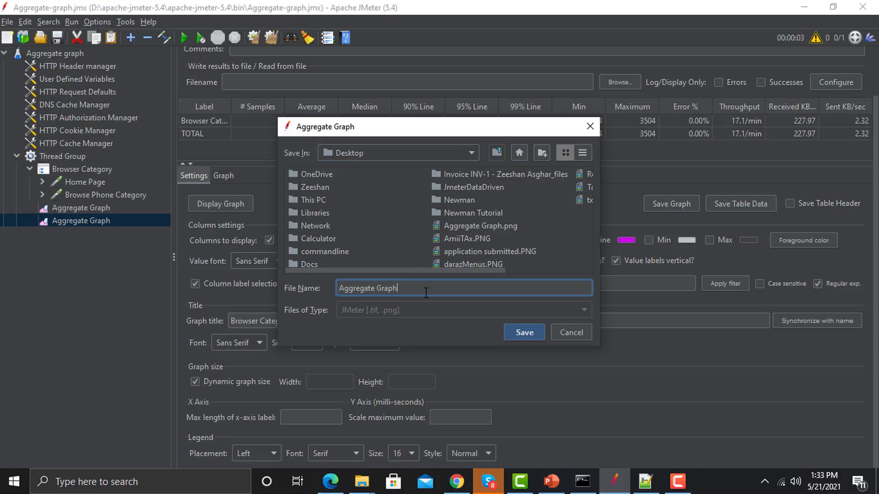
left_click_drag(425, 290, 330, 288)
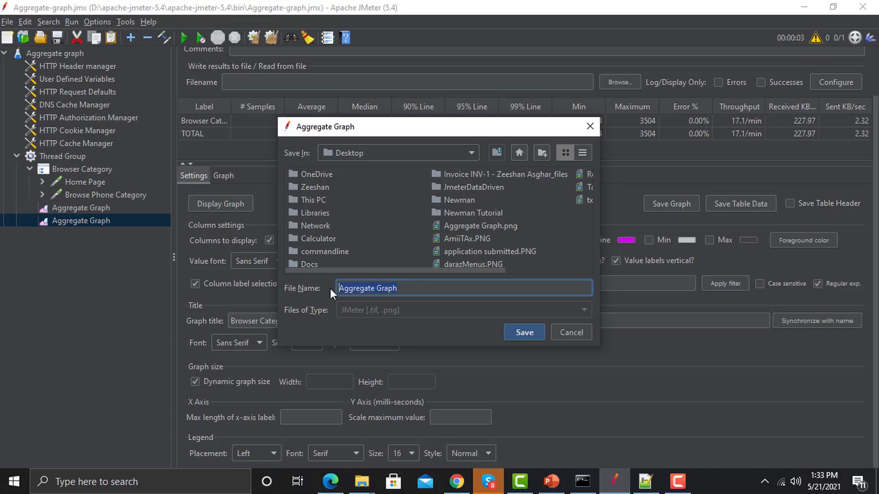
type("Browse Category Performance")
left_click(518, 336)
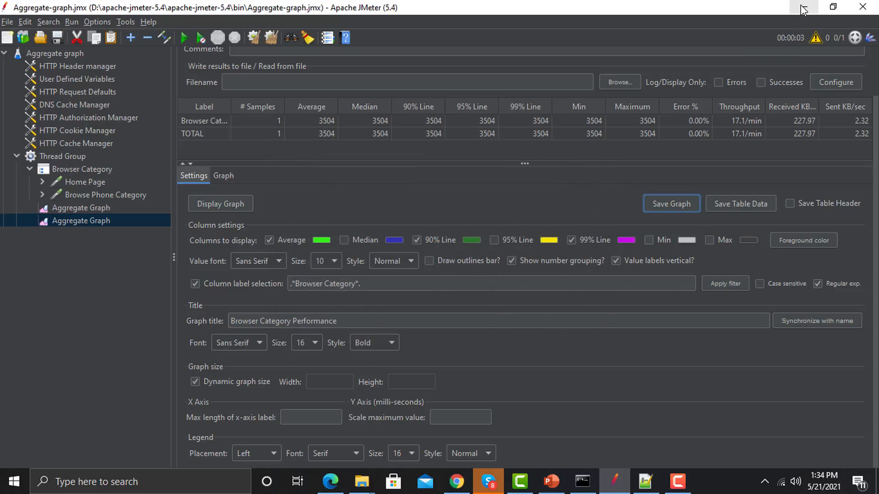
Step: Minimize the open windows and view the saved "Browse Category Performance" image from the desktop in a maximized window
left_click(801, 8)
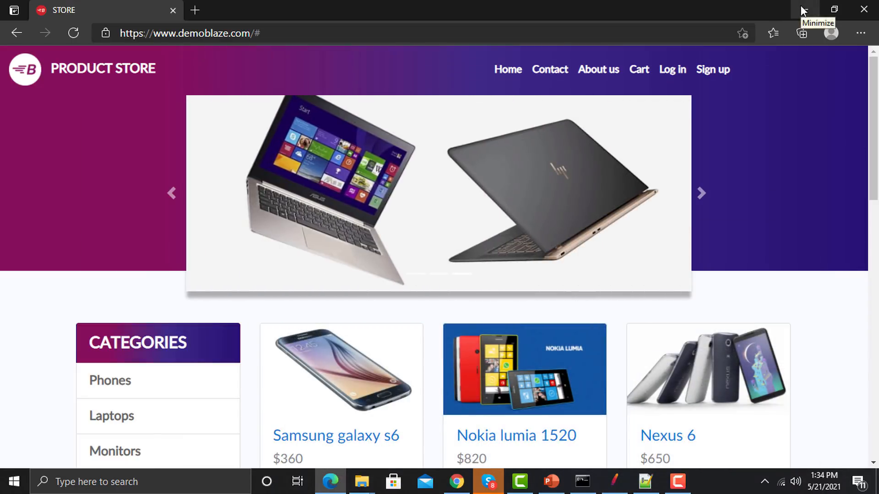
left_click(802, 7)
left_click(799, 7)
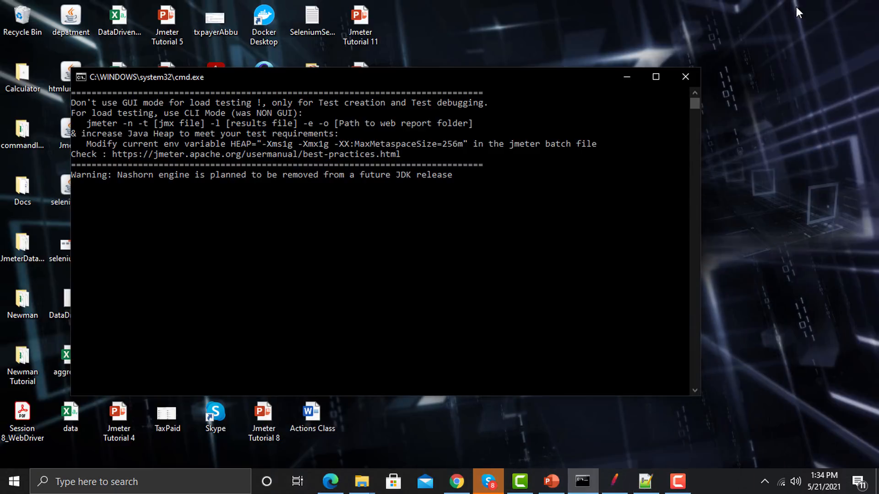
left_click(622, 80)
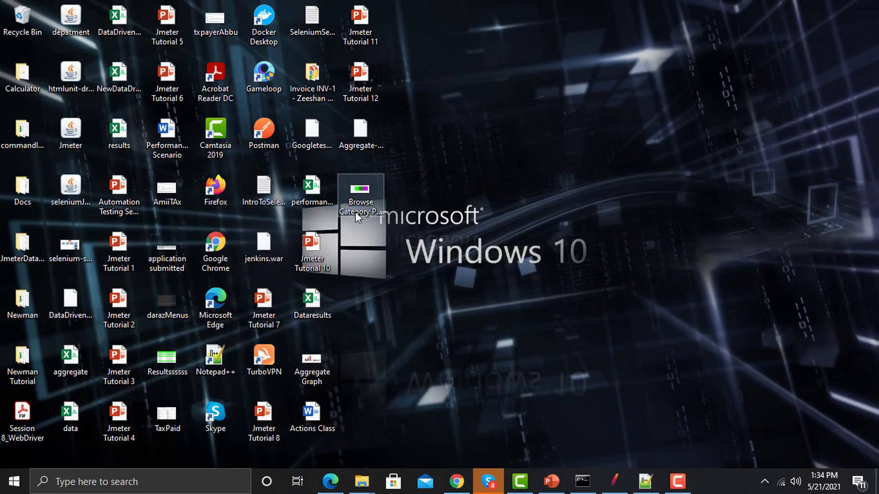
double_click(365, 201)
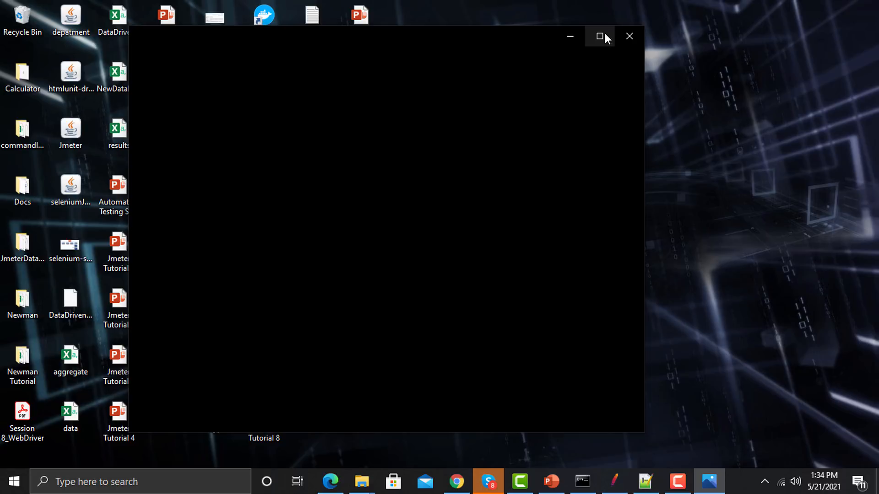
left_click(605, 34)
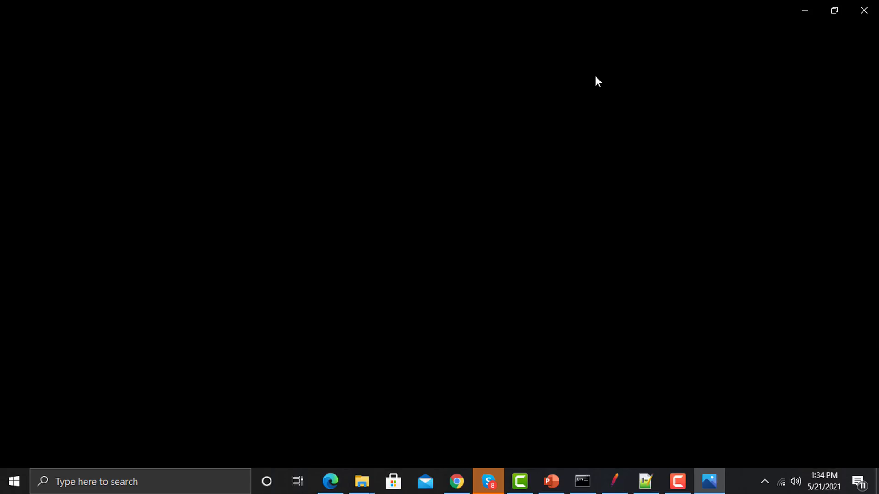
Step: Switch back to JMeter and check the save dialog for the table data, leaving it without saving
left_click(613, 481)
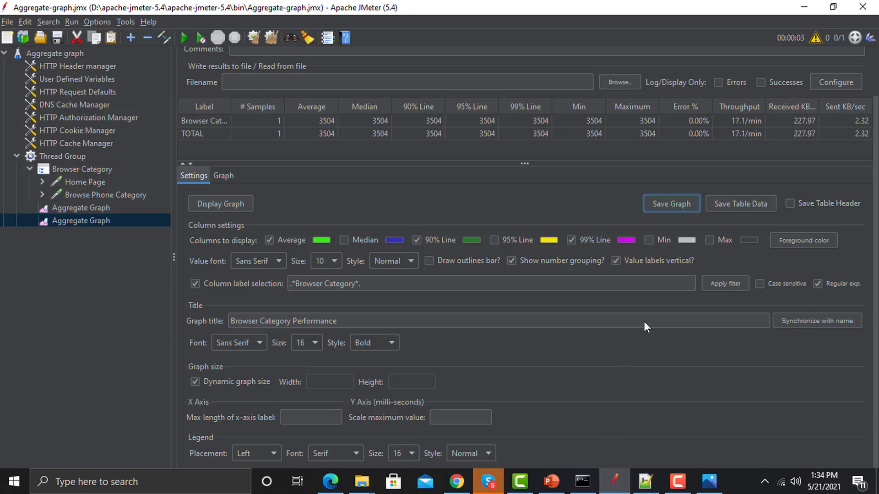
left_click(720, 204)
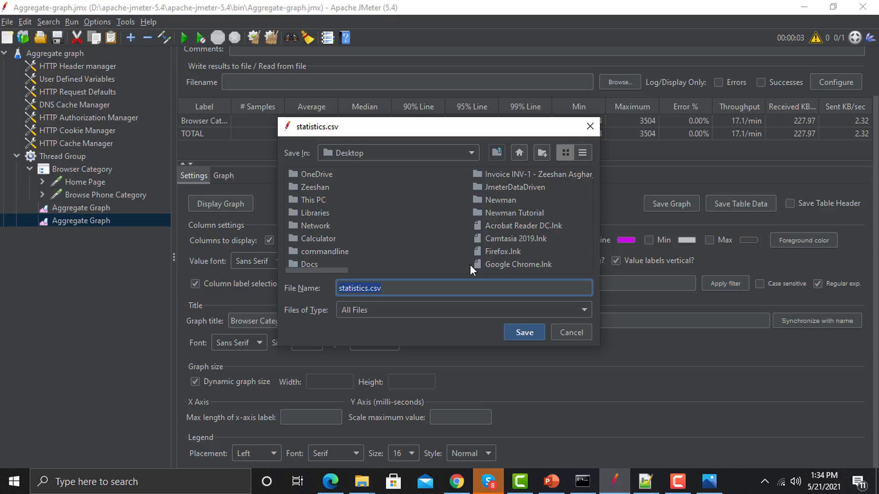
left_click(568, 335)
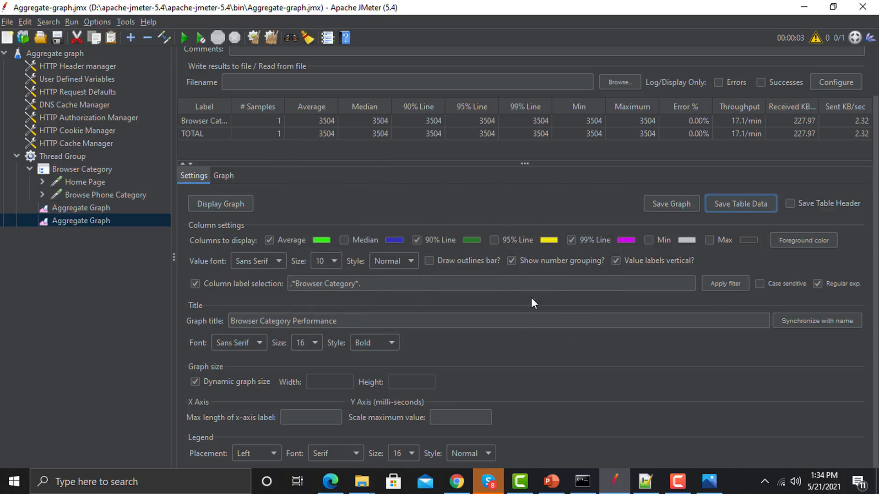